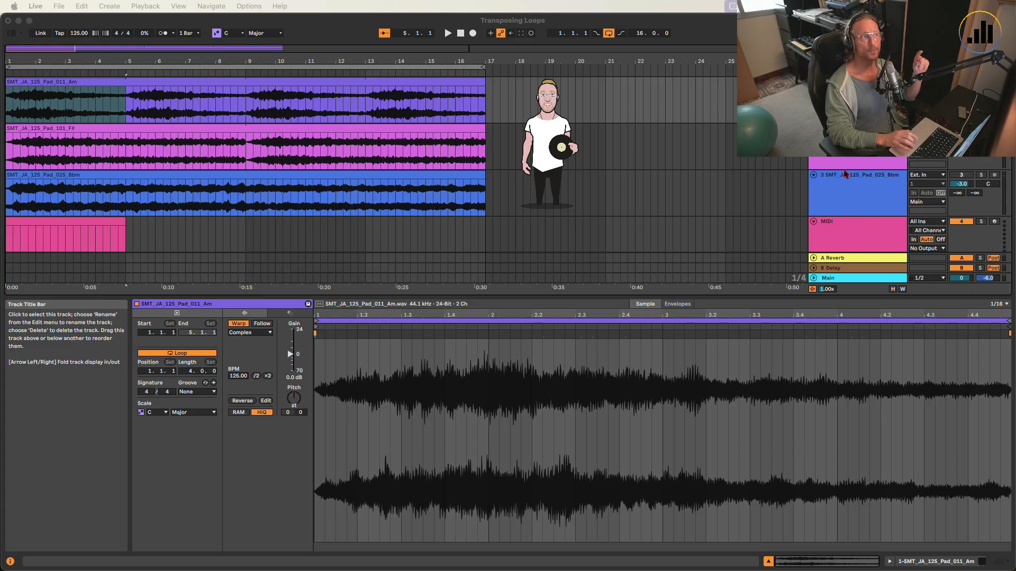
# Play back the Am pad loop and the F# pad loop to compare how they sound
pyautogui.click(794, 20)
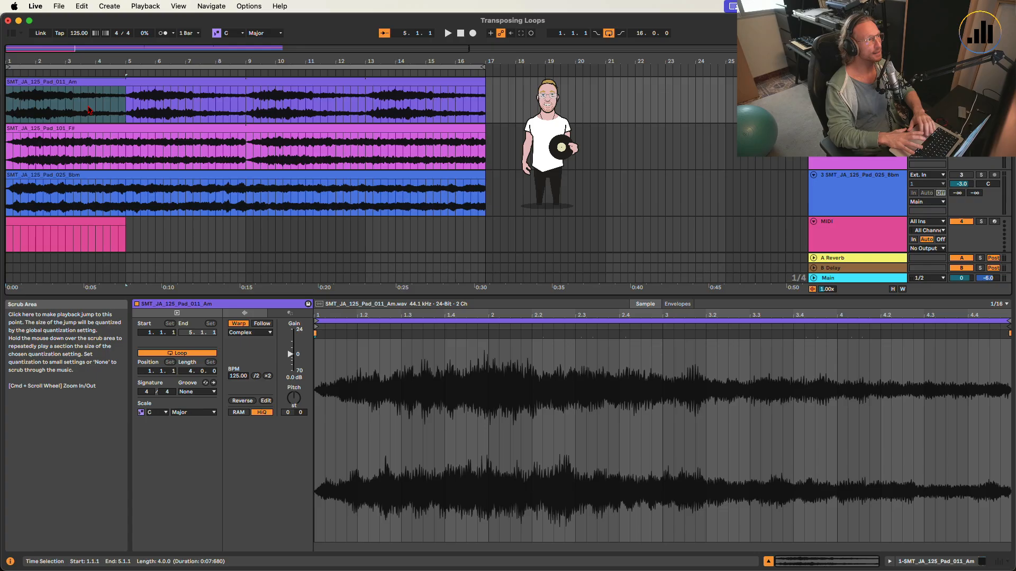
pyautogui.press('space')
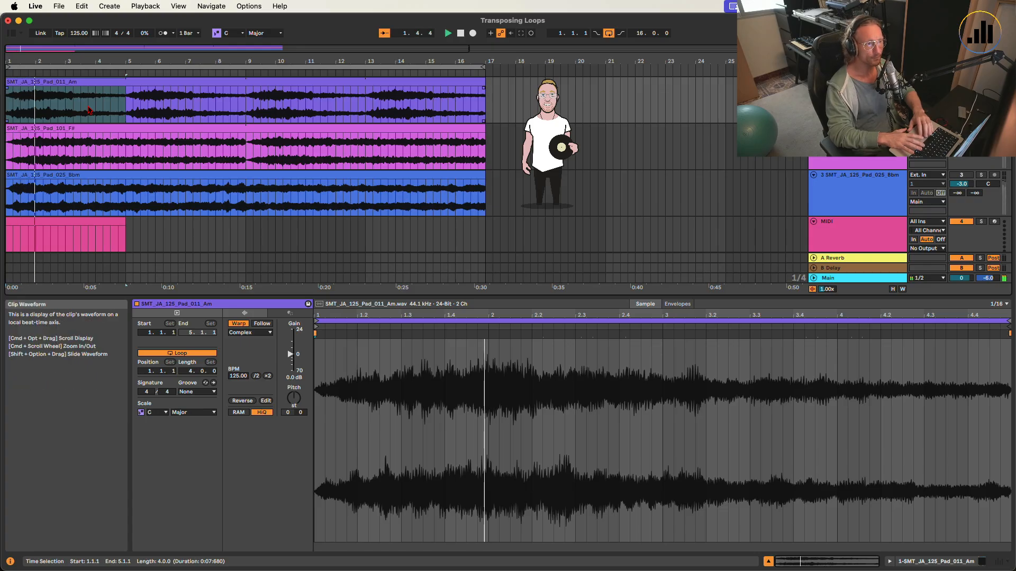
pyautogui.press('space')
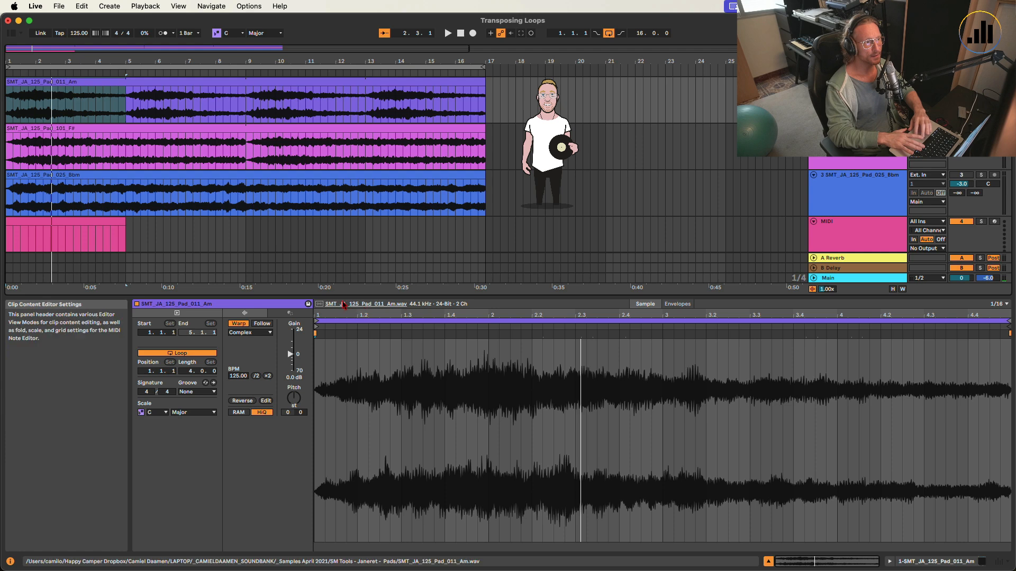
pyautogui.click(95, 125)
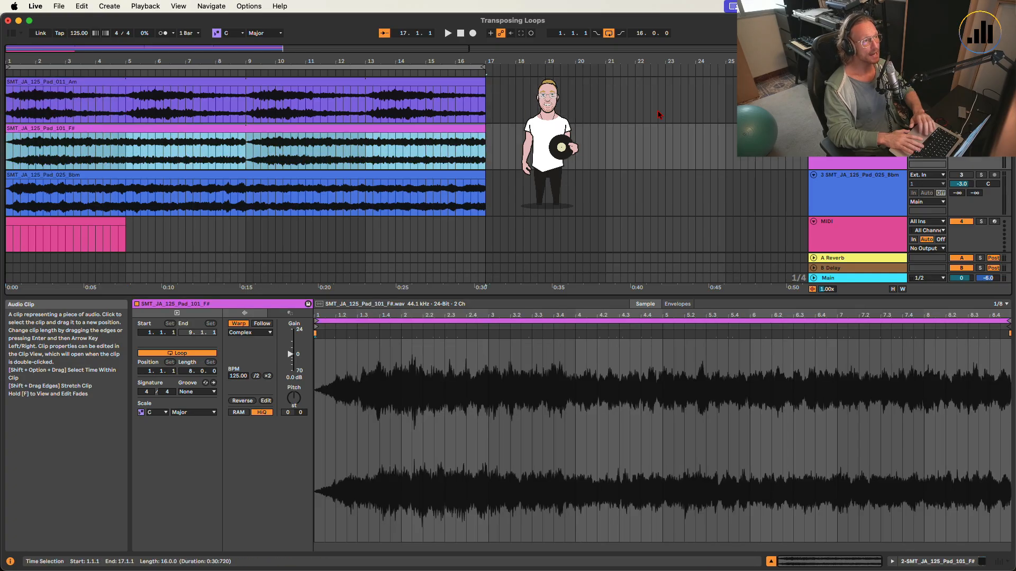
pyautogui.press('space')
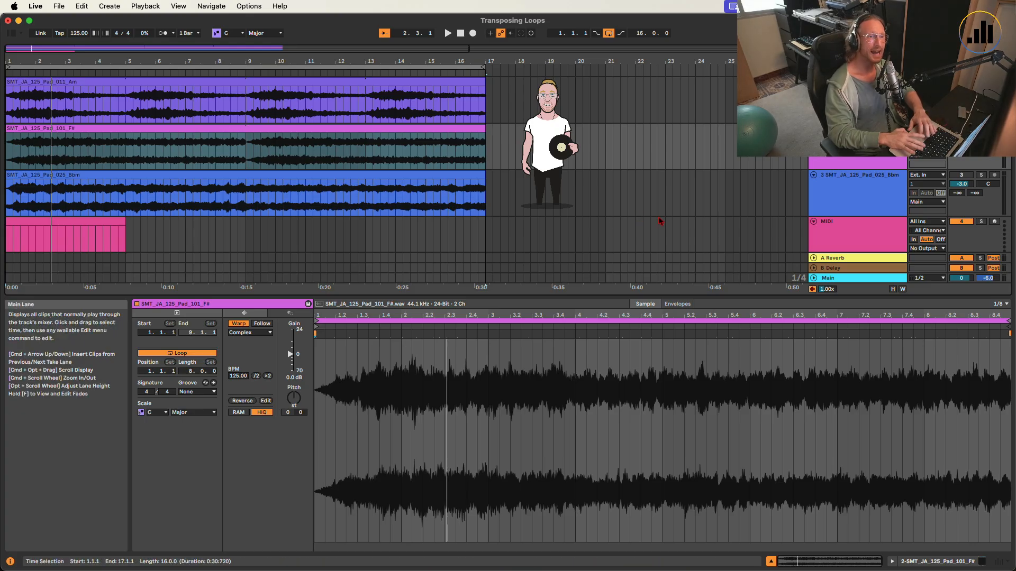
# Open the clip on the MIDI track and add the notes A3 and F#3 at its start
pyautogui.click(830, 239)
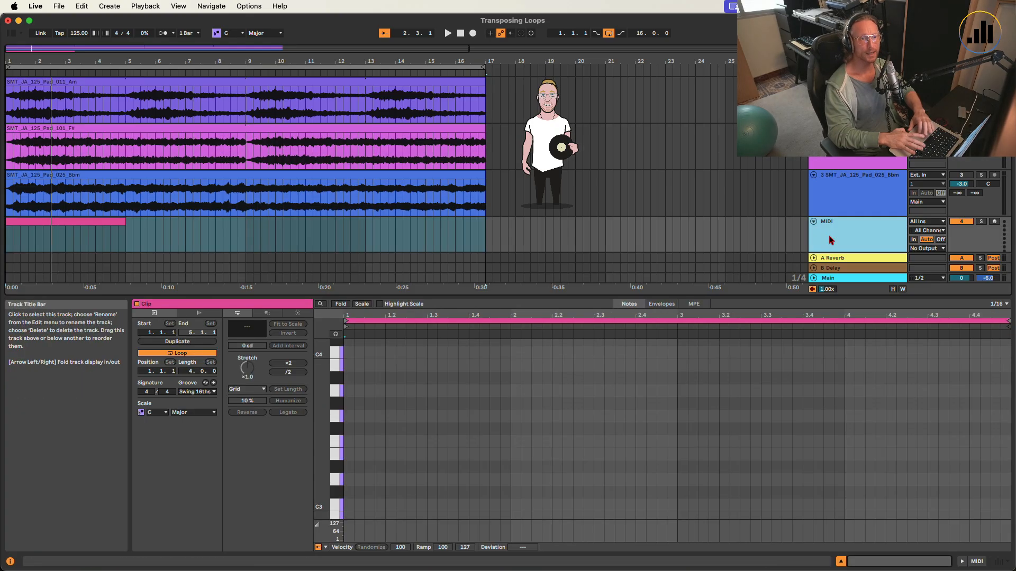
pyautogui.click(71, 224)
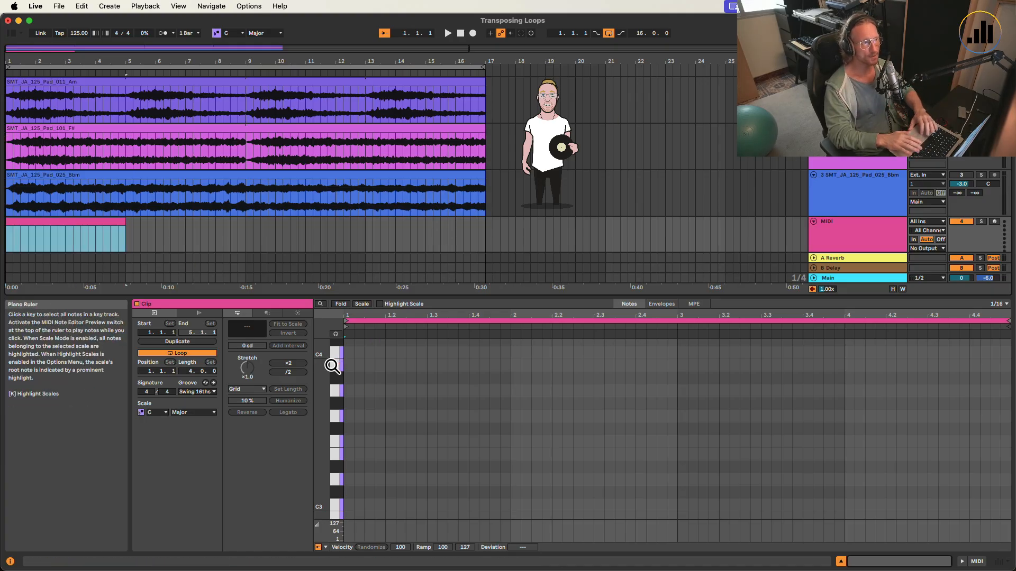
pyautogui.moveTo(322, 413); pyautogui.dragTo(316, 424)
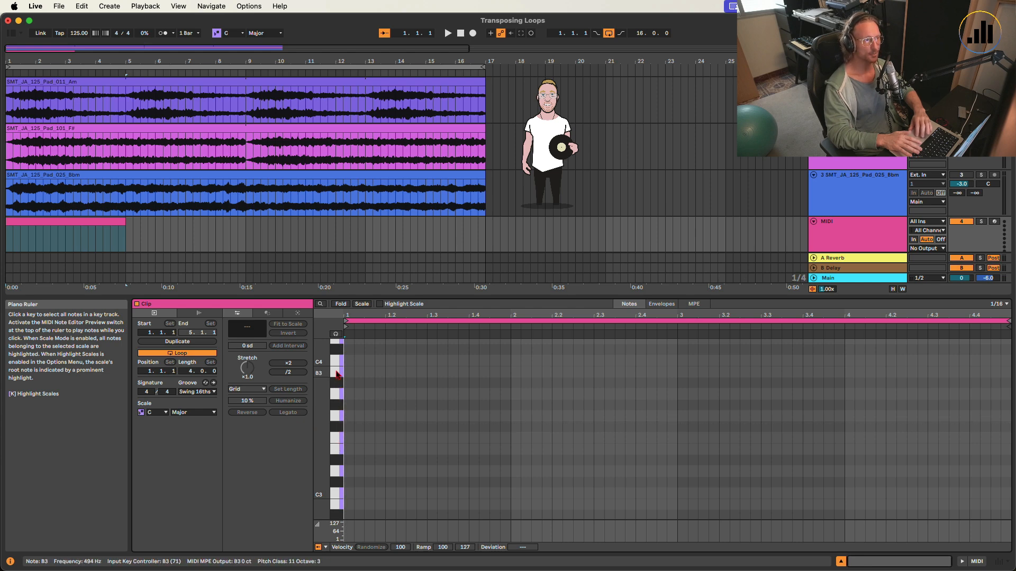
pyautogui.scroll(1, 337, 365)
pyautogui.scroll(2, 337, 366)
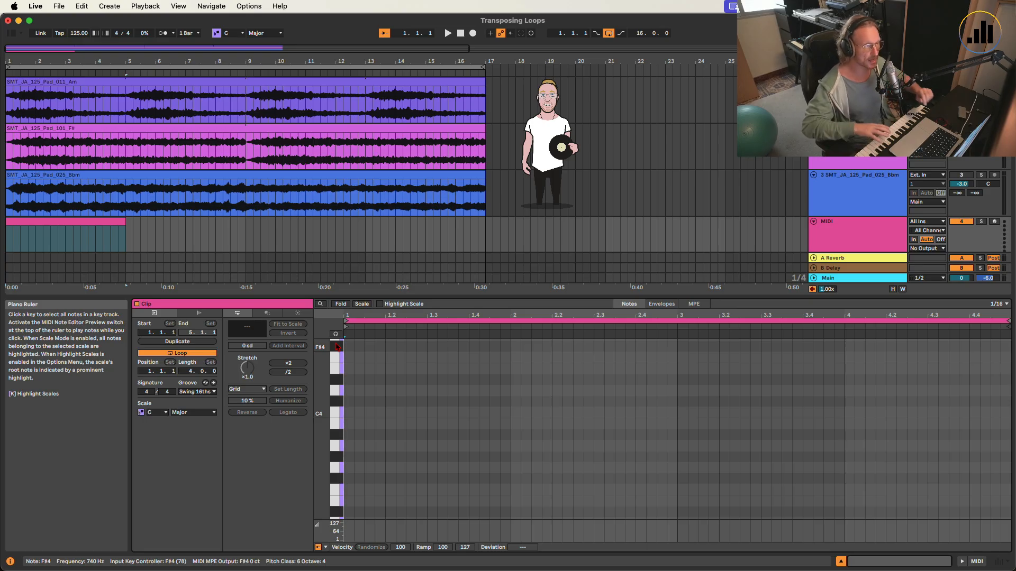
pyautogui.scroll(-3, 336, 371)
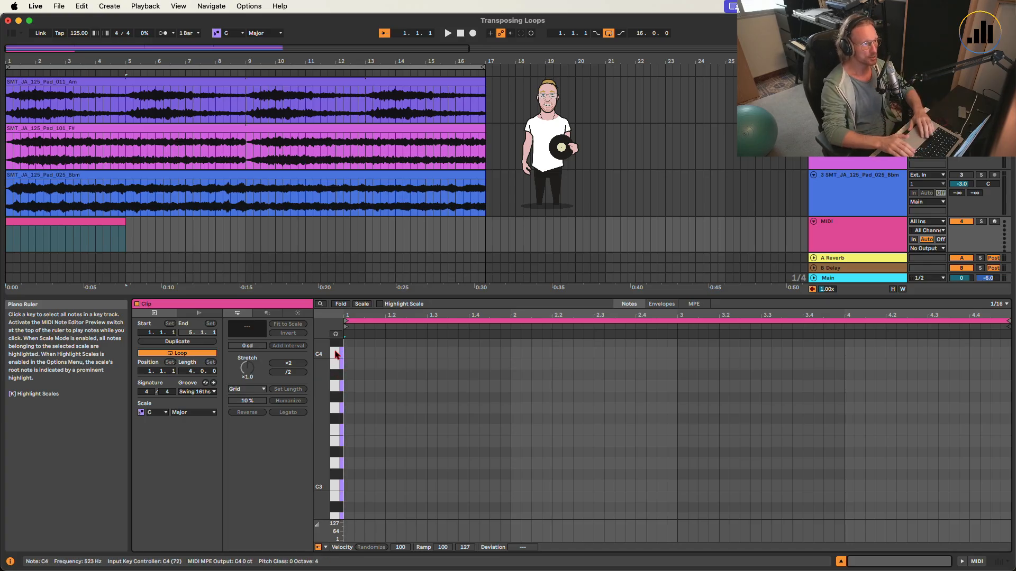
pyautogui.doubleClick(348, 387)
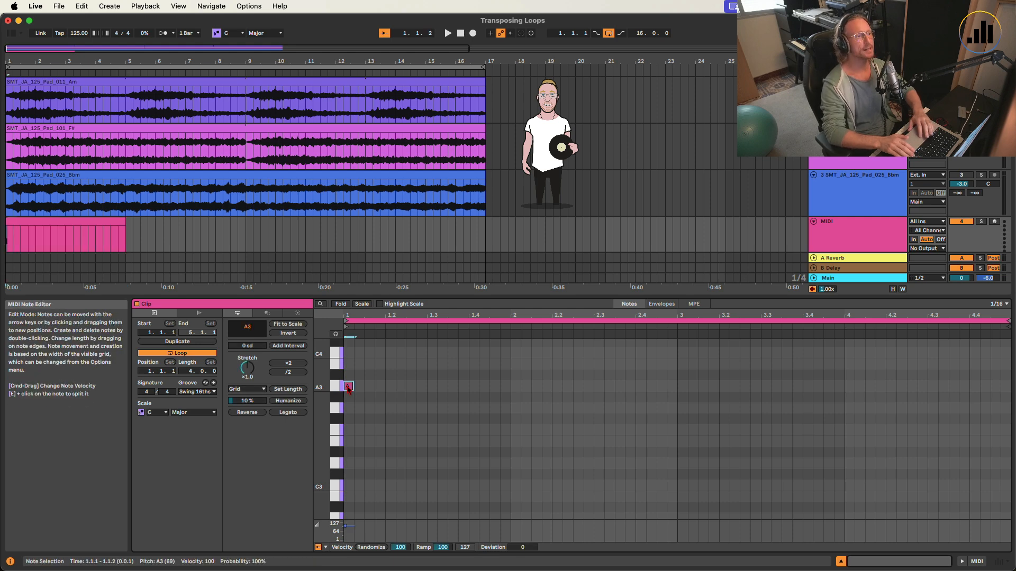
pyautogui.click(336, 422)
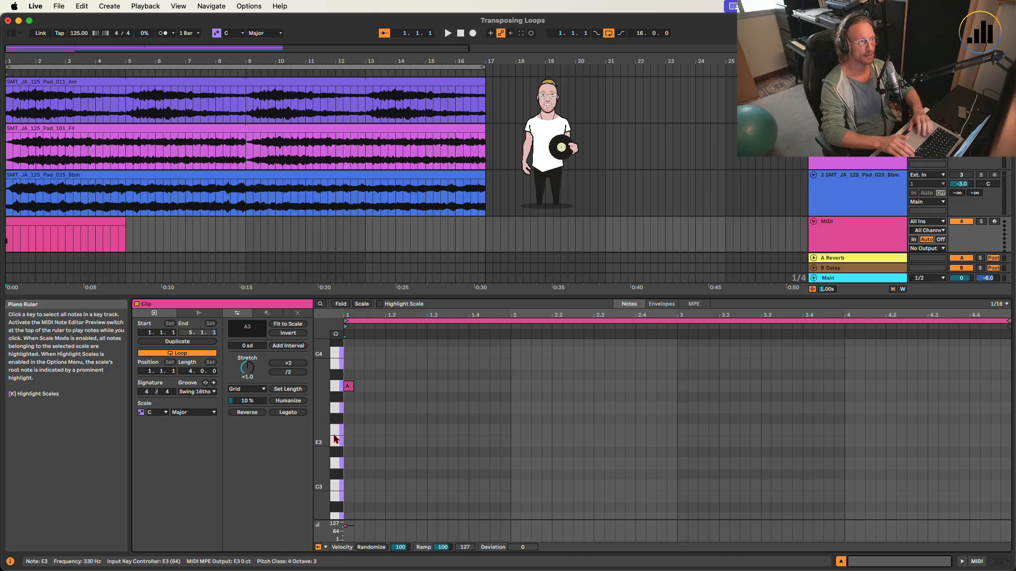
pyautogui.doubleClick(348, 420)
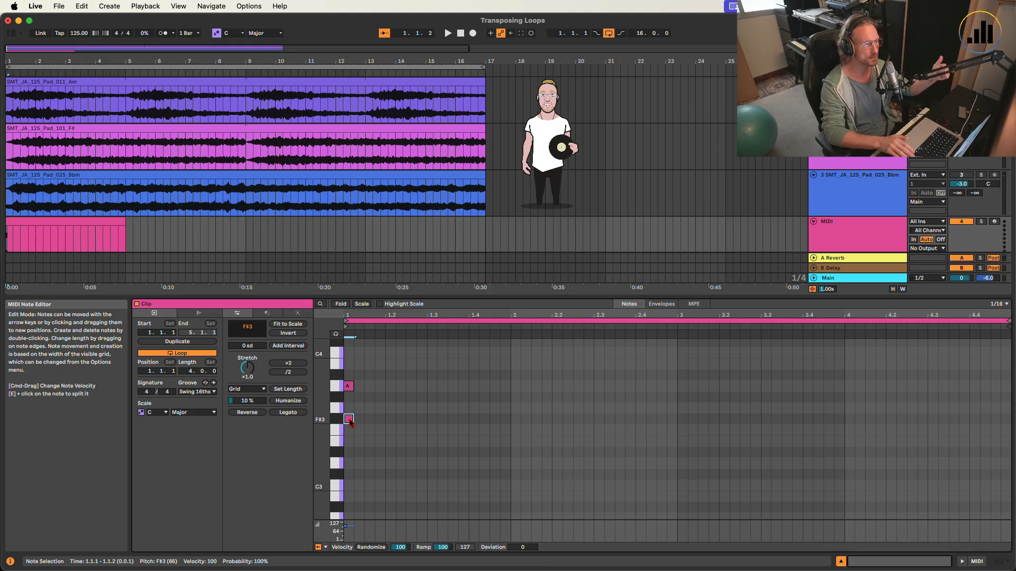
# Move the F#3 note up three semitones to A3 and add an F#3 note at the clip start again
pyautogui.press('Up')
pyautogui.press('Up')
pyautogui.press('Up')
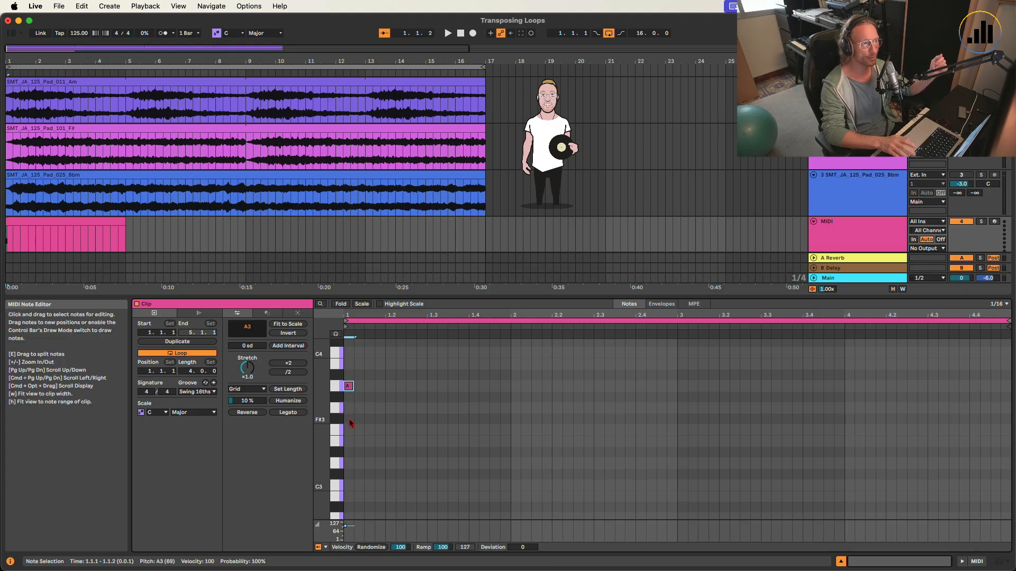
pyautogui.doubleClick(350, 421)
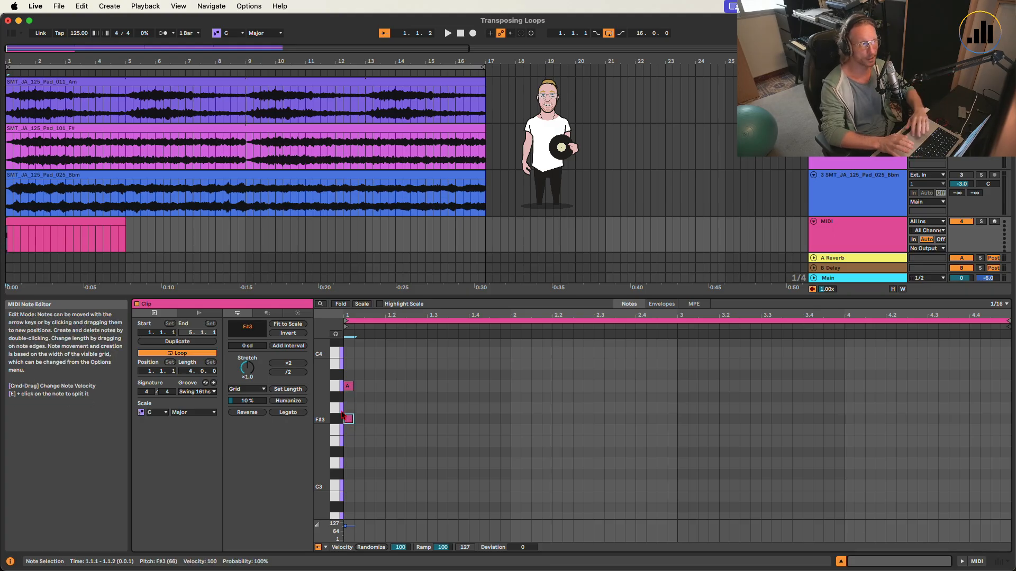
# Transpose the SMT_JA_125_Pad_101_F# audio clip by +3 semitones
pyautogui.click(127, 131)
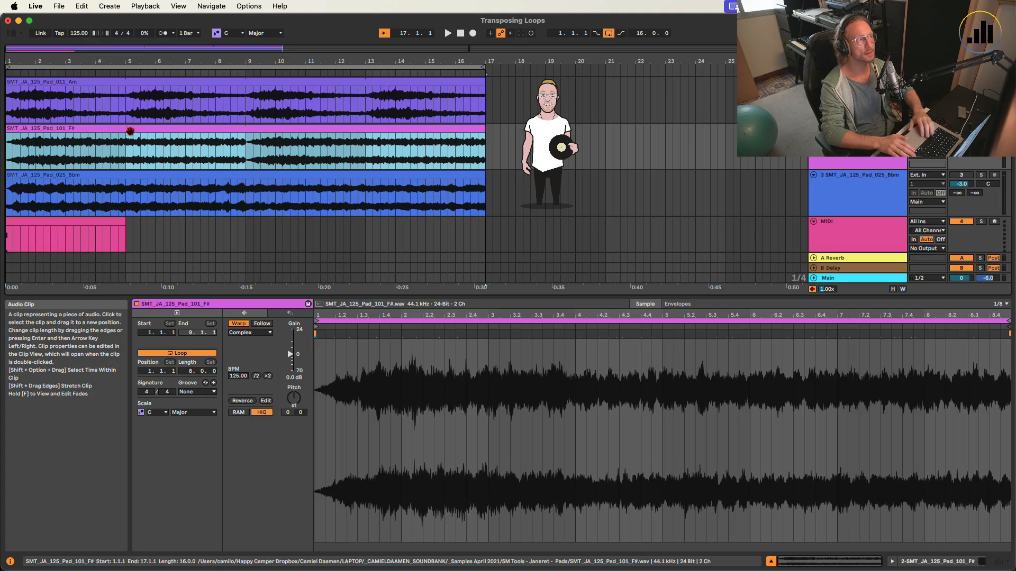
pyautogui.click(295, 409)
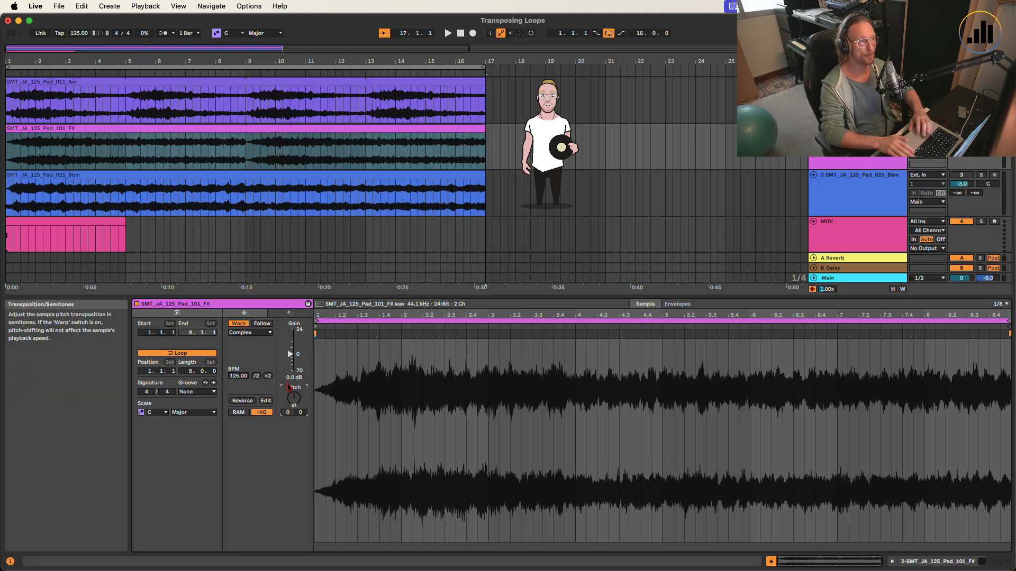
pyautogui.write('3')
pyautogui.press('Return')
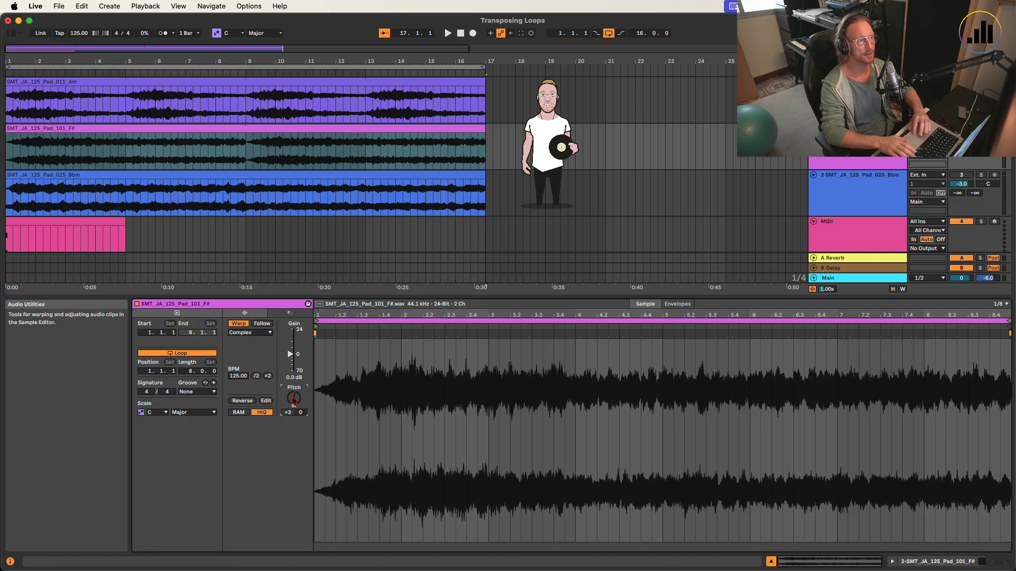
# Audition the F# pad loop at 0 semitones and at +3 semitones for comparison
pyautogui.press('Delete')
pyautogui.press('space')
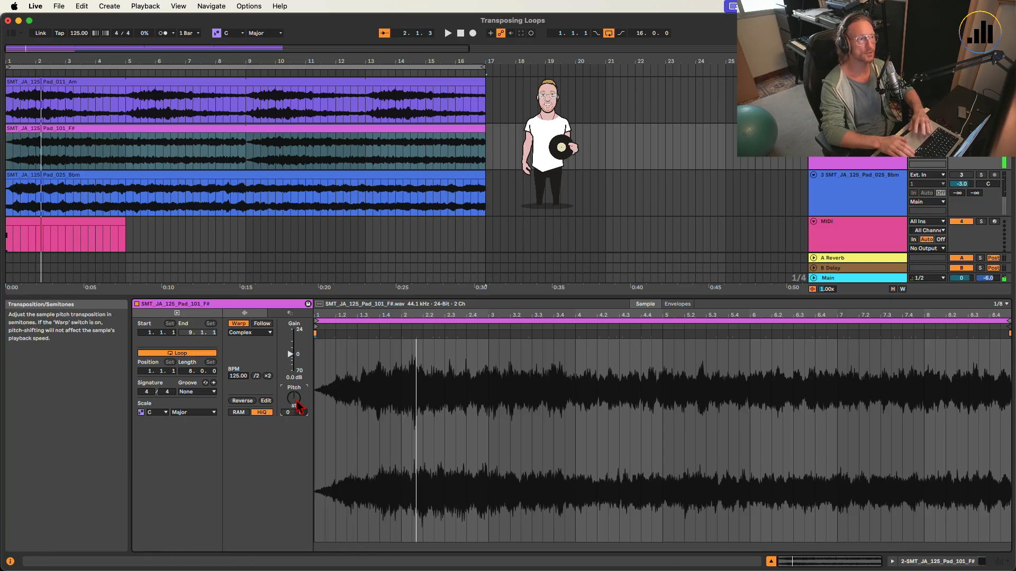
pyautogui.press('space')
pyautogui.press('space')
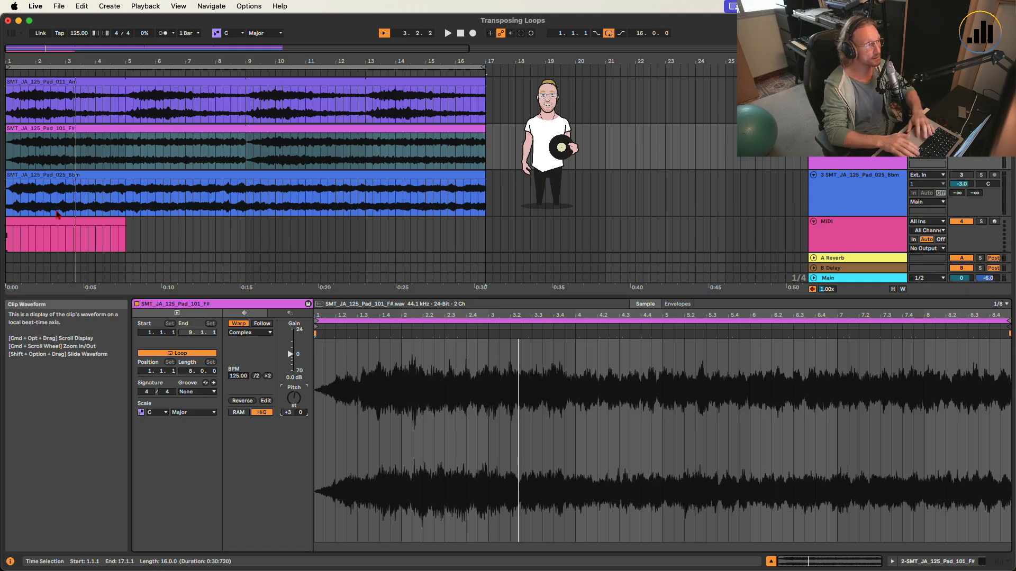
# Replace the notes in the MIDI clip with A3 and D3 on the first sixteenth
pyautogui.click(68, 226)
pyautogui.click(350, 396)
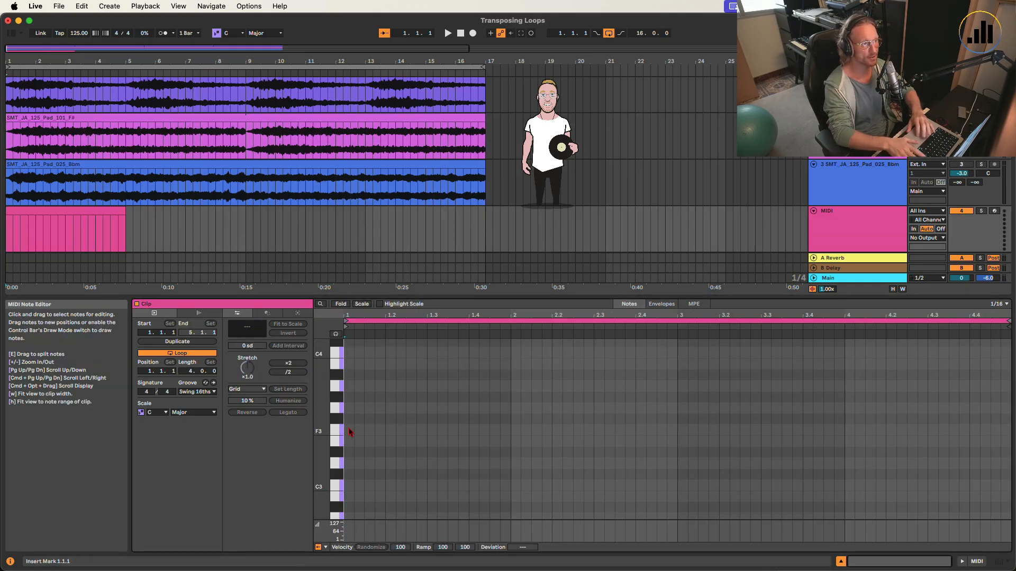
pyautogui.doubleClick(349, 390)
pyautogui.doubleClick(348, 464)
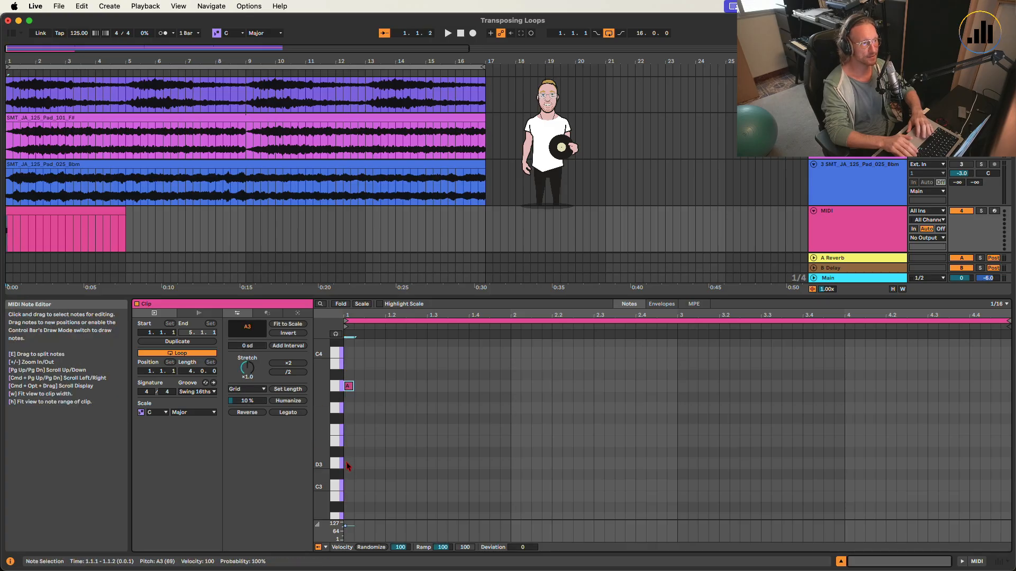
# Shift the D3 note up one semitone at a time to count the interval to A3
pyautogui.click(339, 466)
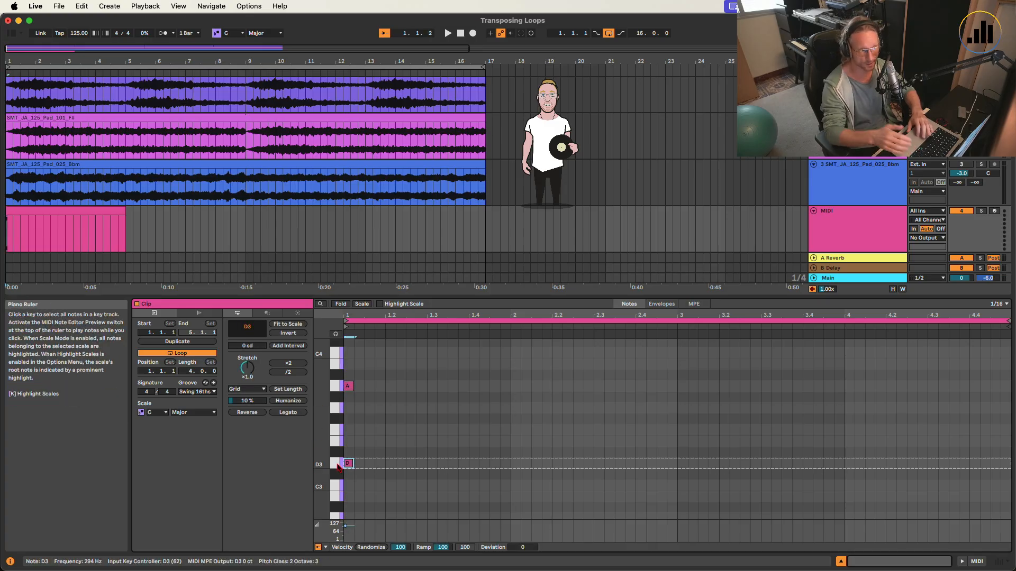
pyautogui.click(339, 466)
pyautogui.press('Up')
pyautogui.press('Up')
pyautogui.press('Up')
pyautogui.press('Up')
pyautogui.press('Up')
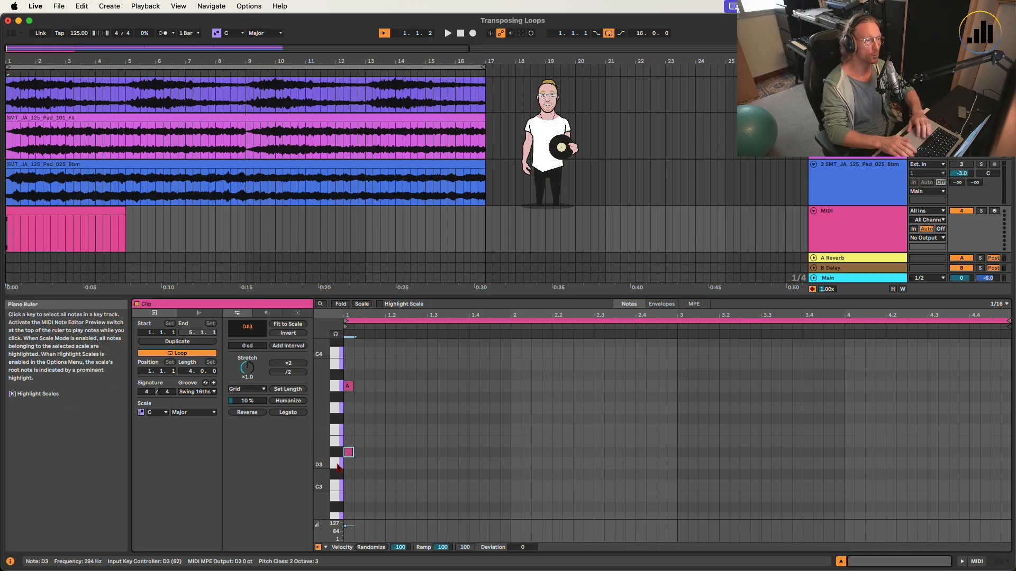
pyautogui.press('Up')
pyautogui.press('Up')
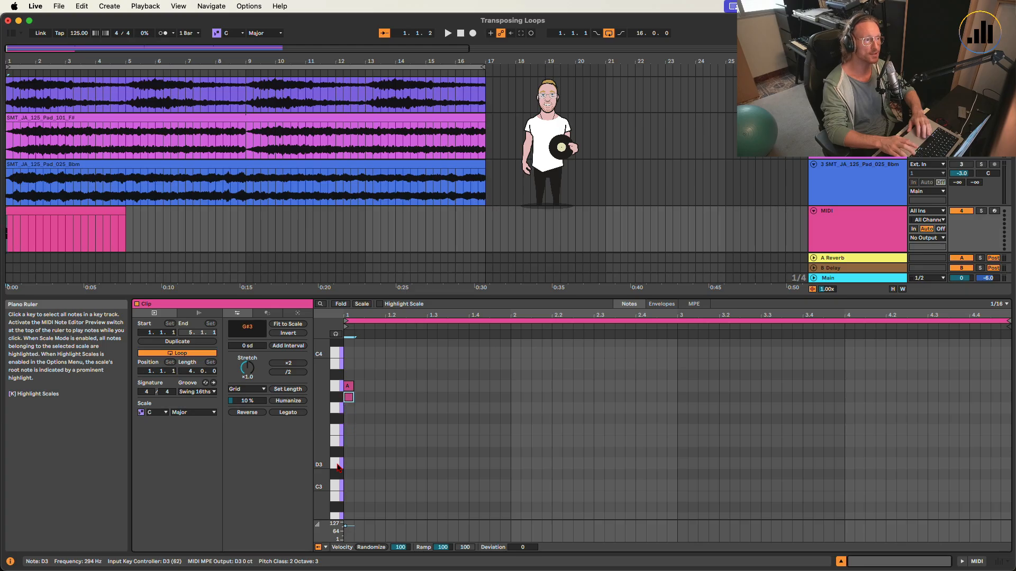
# Return the raised note to D3
pyautogui.press('Down')
pyautogui.press('Down')
pyautogui.press('Down')
pyautogui.press('Down')
pyautogui.press('Down')
pyautogui.press('Down')
pyautogui.press('Down')
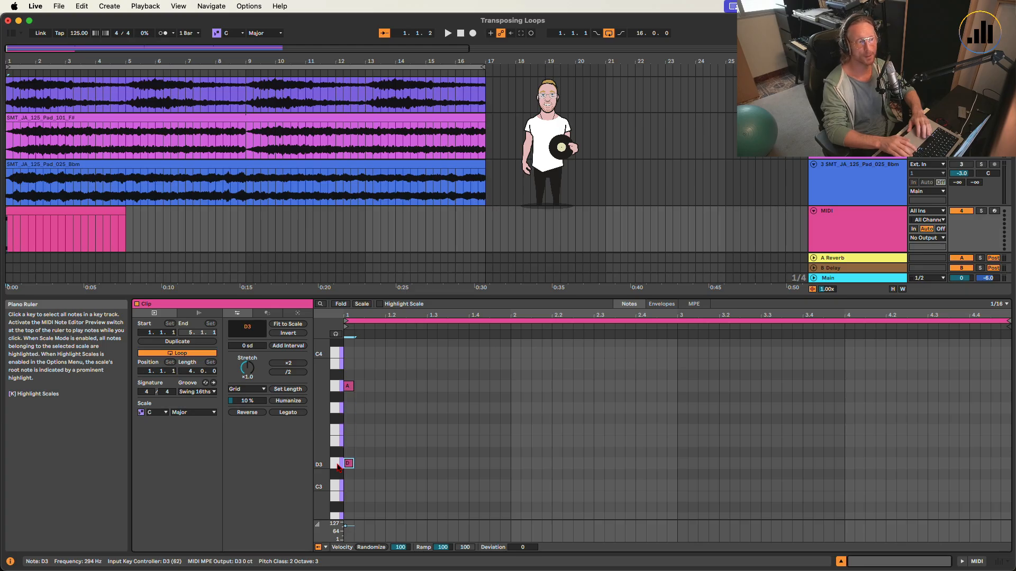
# Add an A2 note below D3 at the start of the MIDI clip
pyautogui.scroll(-3, 338, 468)
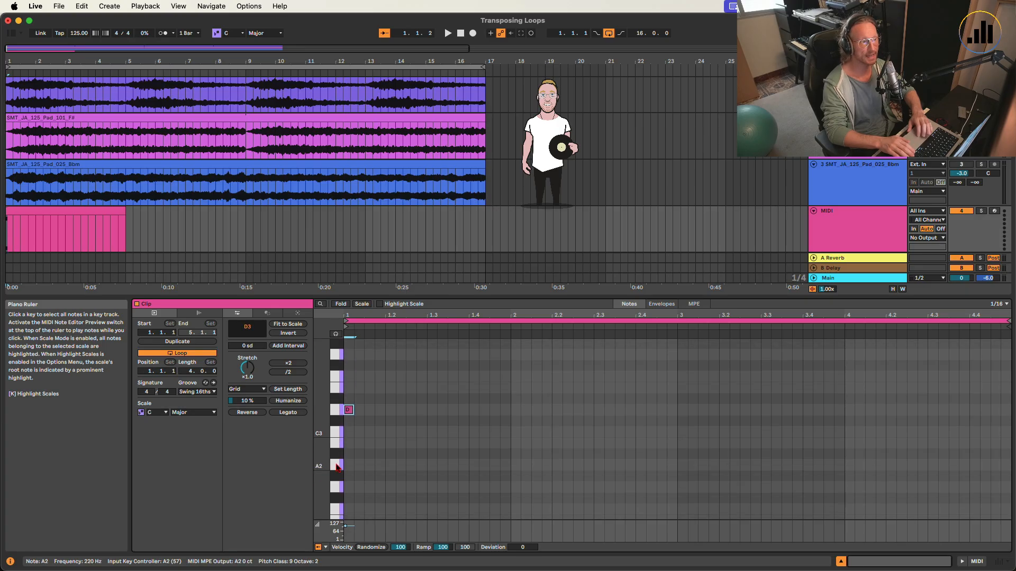
pyautogui.doubleClick(350, 470)
# Shift the D3 note down five semitones to A2 to count the interval
pyautogui.click(349, 410)
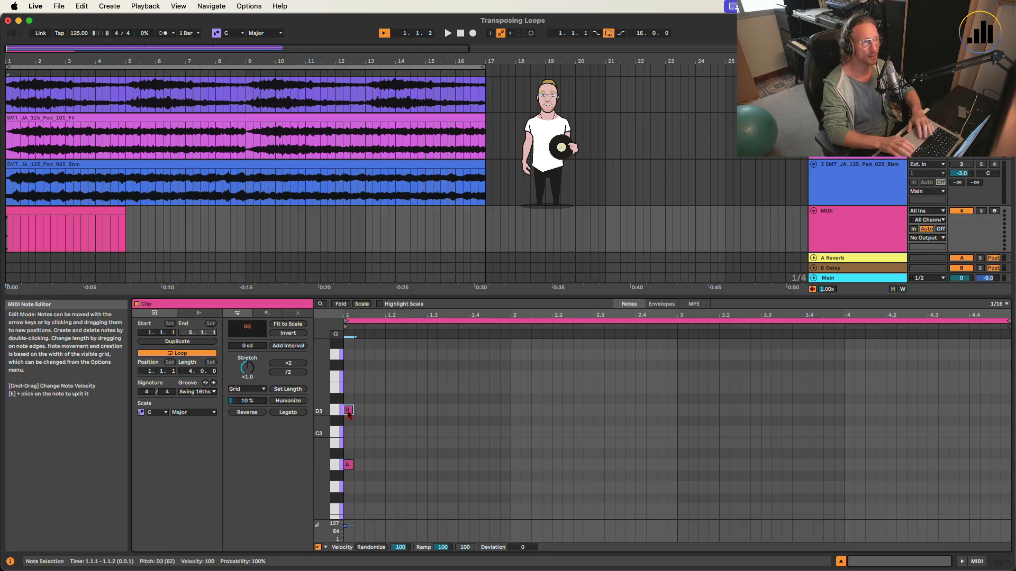
pyautogui.press('Down')
pyautogui.press('Down')
pyautogui.press('Down')
pyautogui.press('Down')
pyautogui.press('Down')
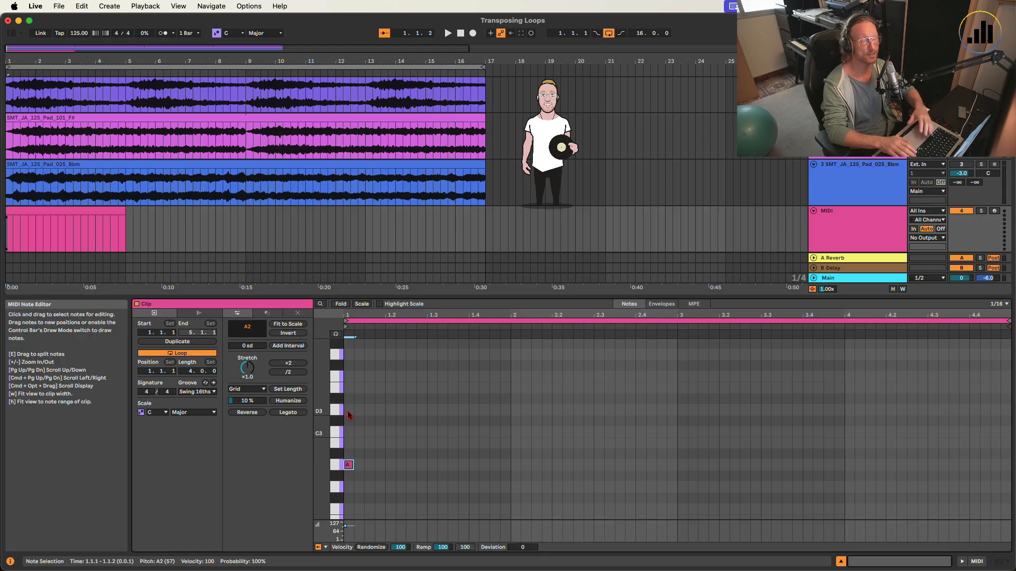
# Move the lowered note back up five semitones to D3
pyautogui.press('Up')
pyautogui.press('Up')
pyautogui.press('Up')
pyautogui.press('Up')
pyautogui.press('Up')
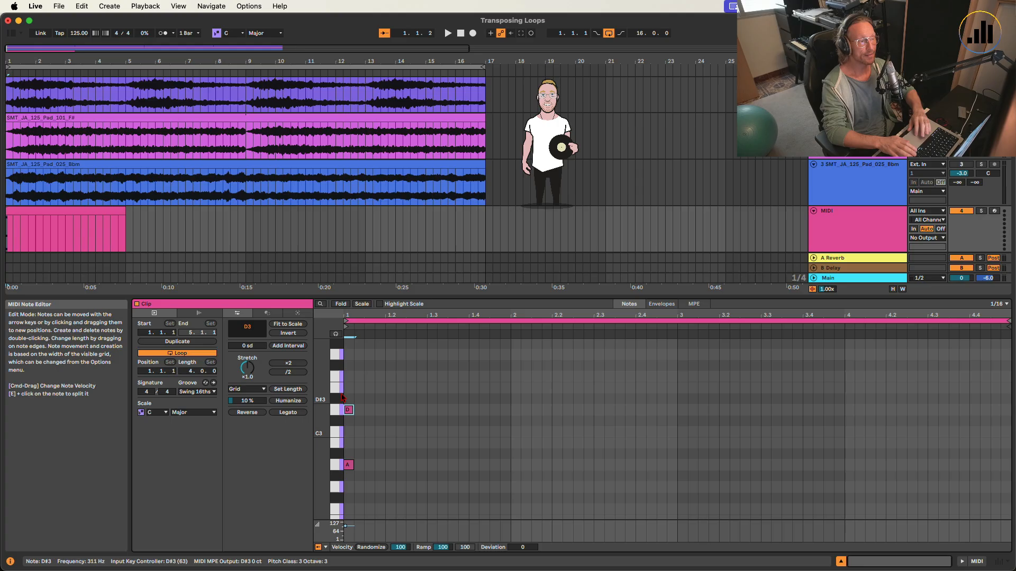
# Review the F# pad clip's transposition, activate the SMT_JA_125_Pad_025_Bbm track and open its audio clip
pyautogui.scroll(2, 341, 397)
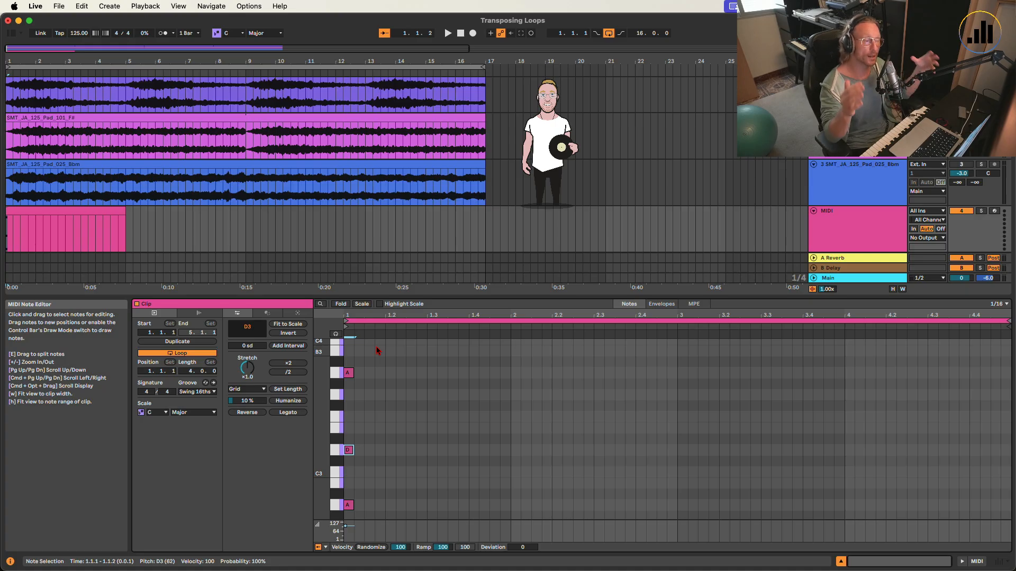
pyautogui.scroll(1, 297, 214)
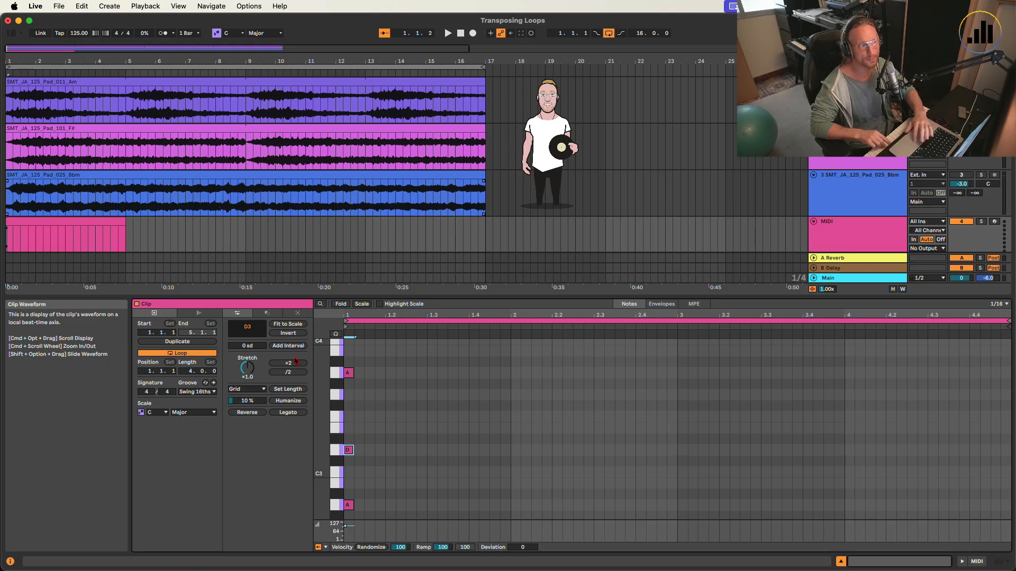
pyautogui.click(85, 128)
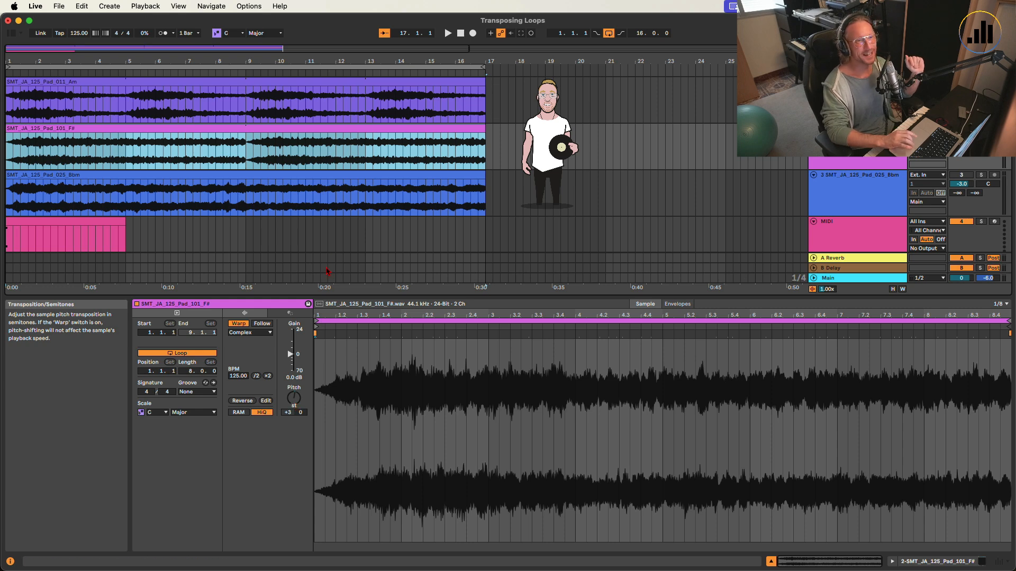
pyautogui.click(813, 129)
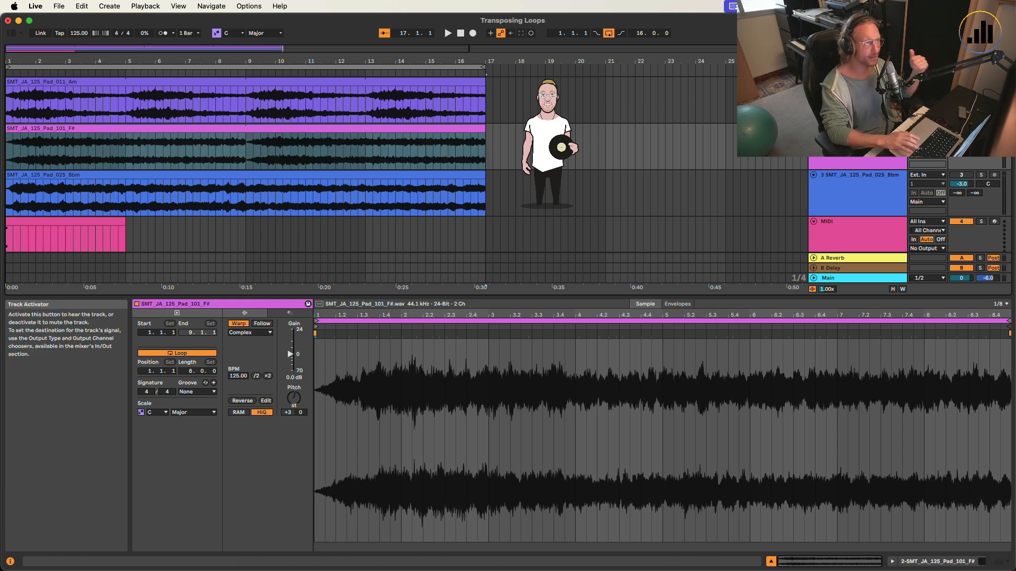
pyautogui.click(882, 181)
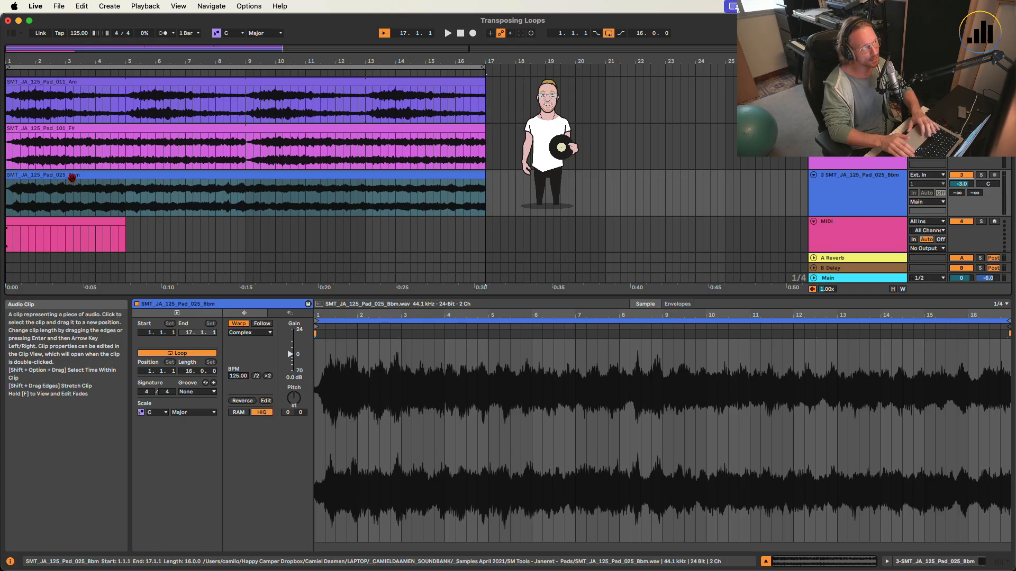
# Rename the SMT_JA_125_Pad_101_F# clip as SMT_JA_125_Pad_101_F#m
pyautogui.click(72, 131)
pyautogui.press('super+r')
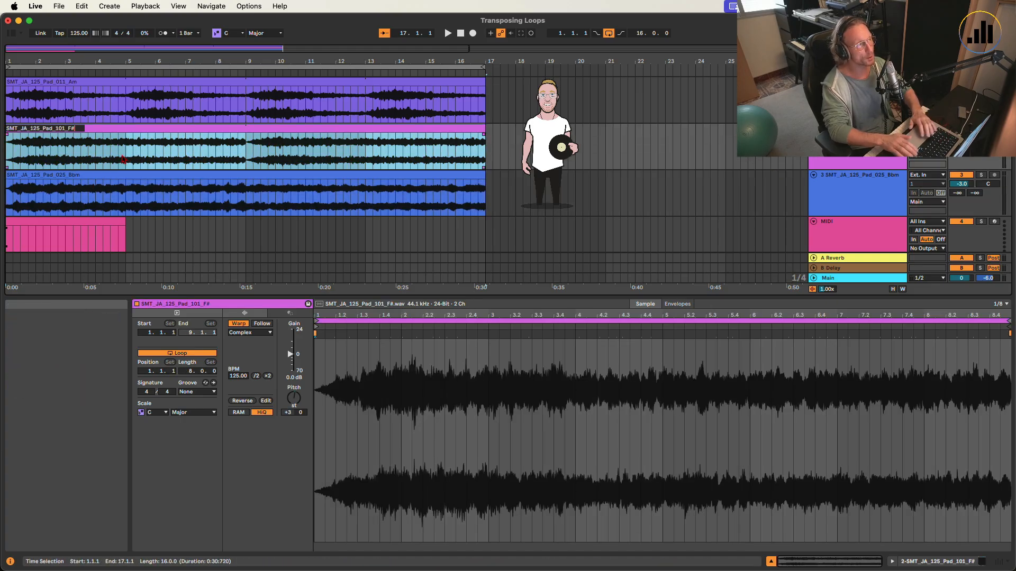
pyautogui.write('m')
pyautogui.press('Return')
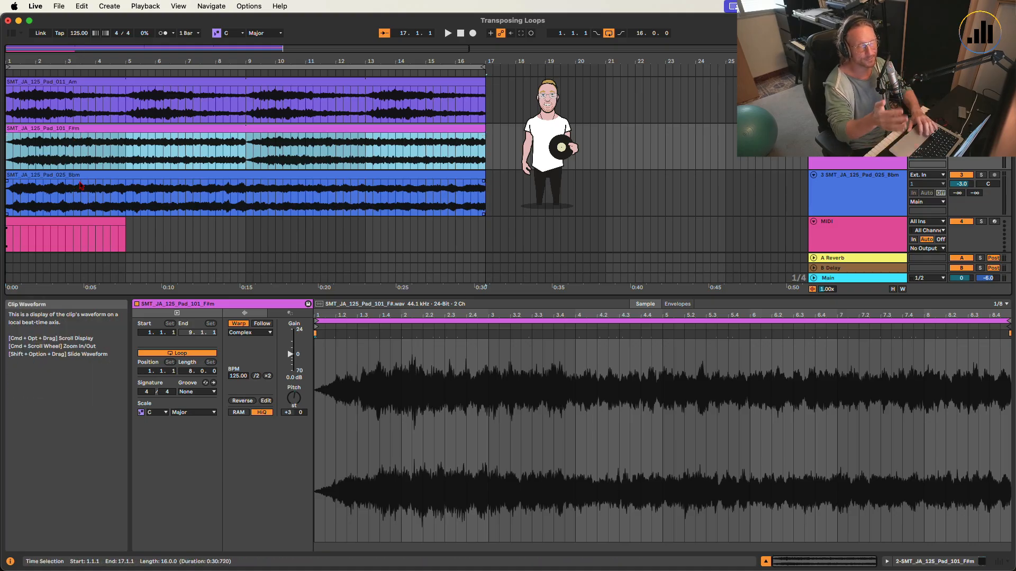
# Try the ending Fbm in the second pad clip's name and restore the F#m ending
pyautogui.press('super+r')
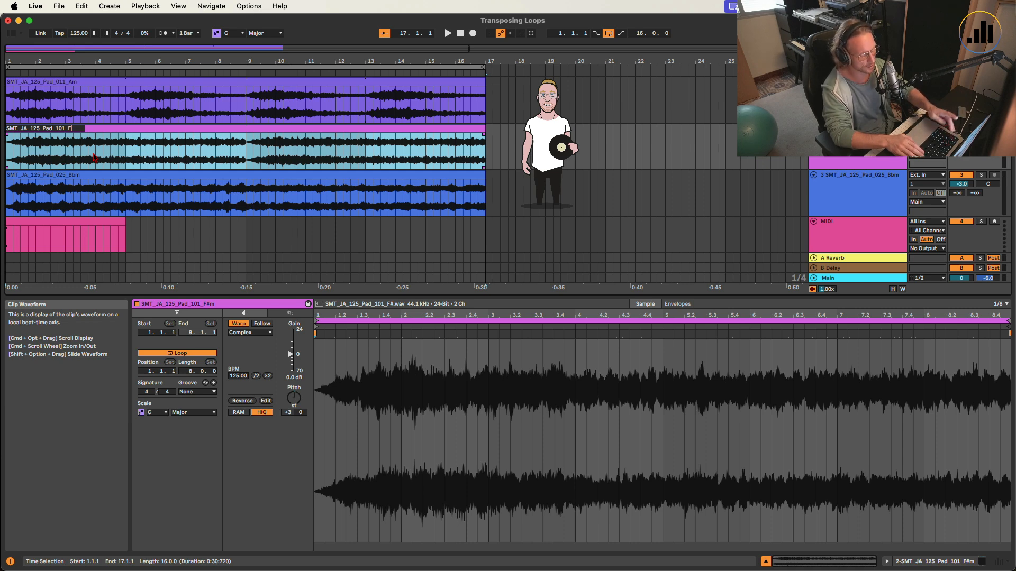
pyautogui.write('bm')
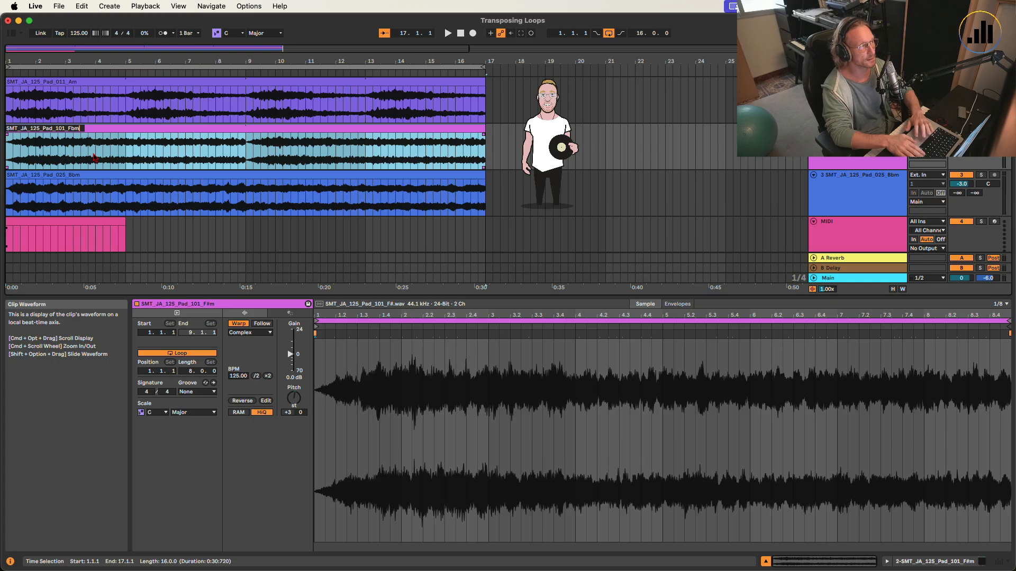
pyautogui.press('BackSpace')
pyautogui.press('BackSpace')
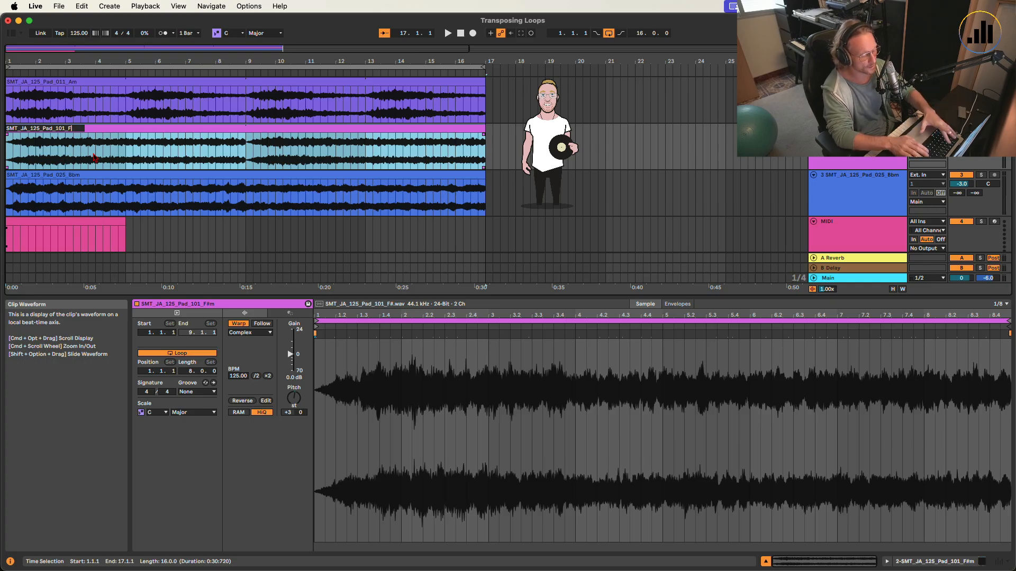
pyautogui.write('#m')
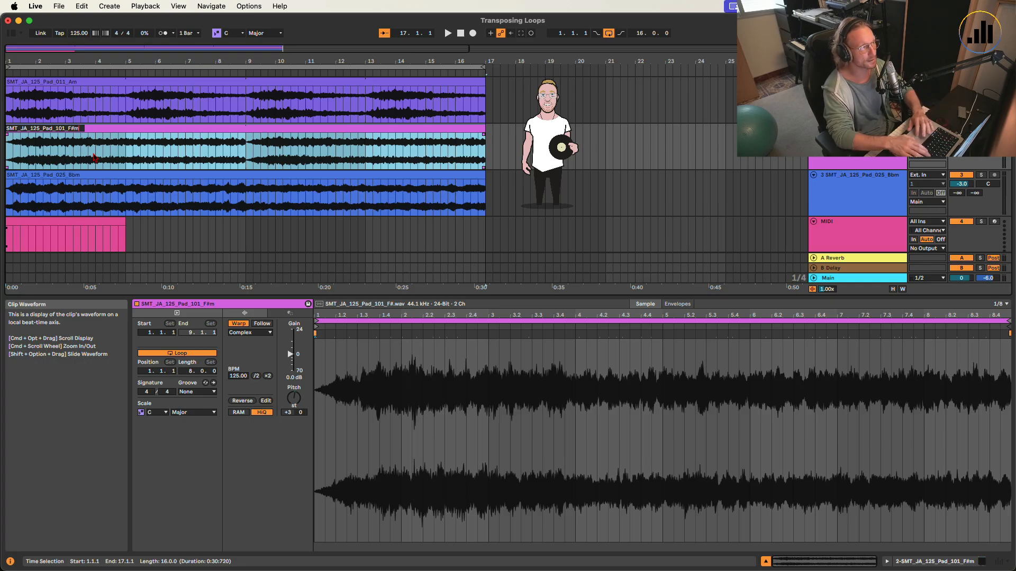
pyautogui.press('Return')
# Open the MIDI clip and set its scale to Minor
pyautogui.click(66, 188)
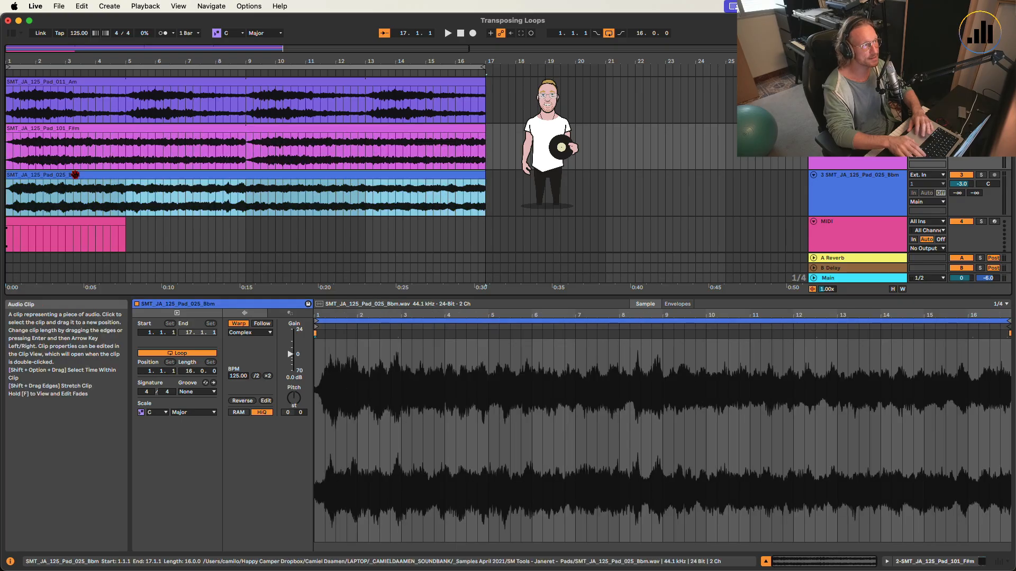
pyautogui.click(70, 221)
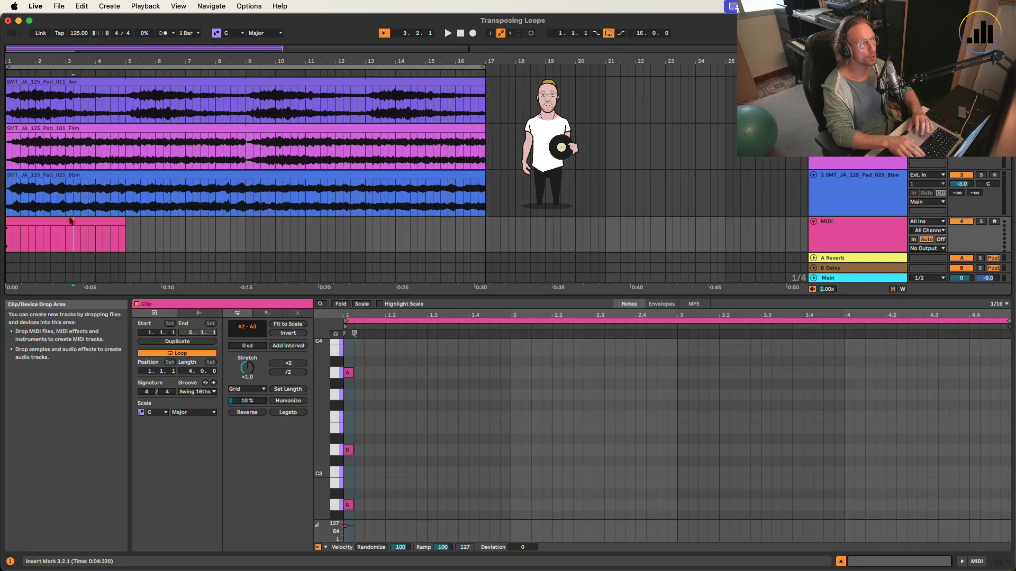
pyautogui.click(335, 409)
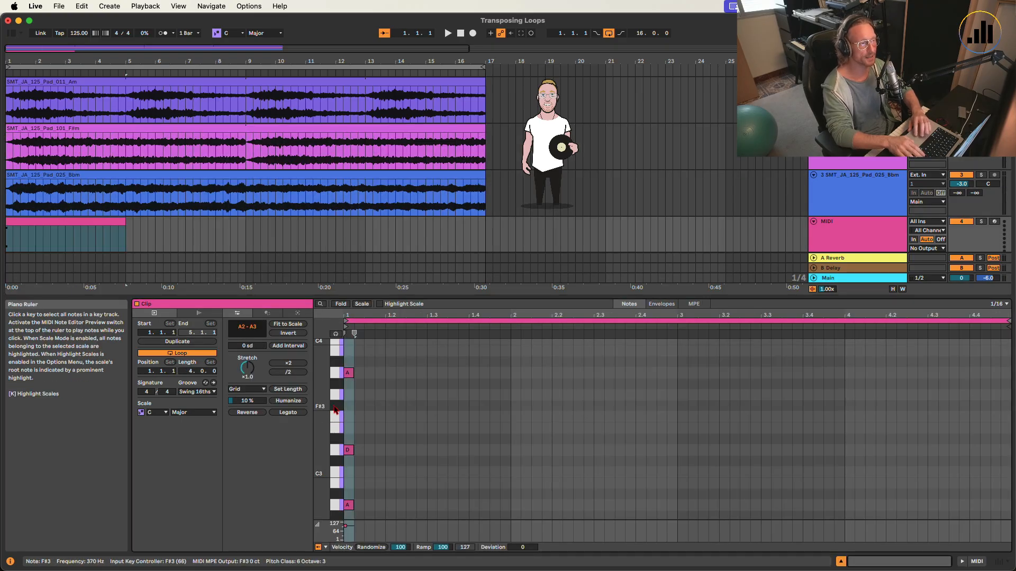
pyautogui.click(193, 413)
pyautogui.click(179, 143)
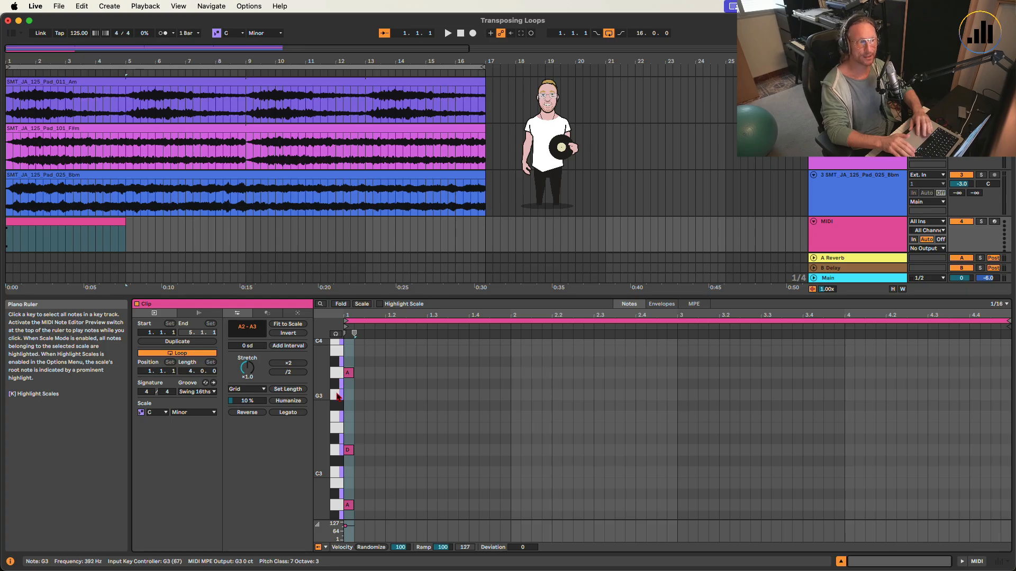
# Switch the MIDI clip's scale to Major and back to Minor to compare the highlighted scale notes
pyautogui.click(187, 414)
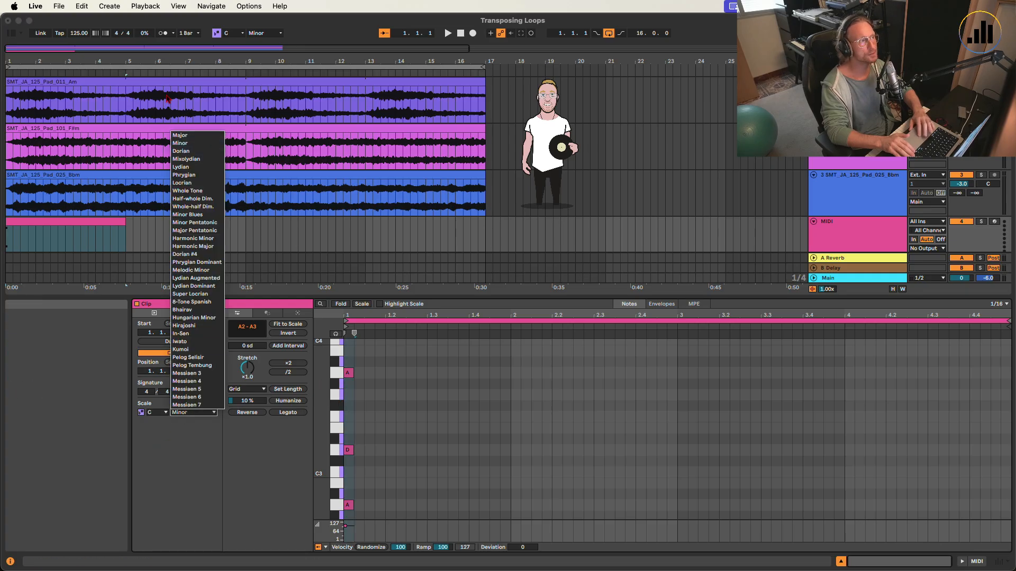
pyautogui.click(180, 136)
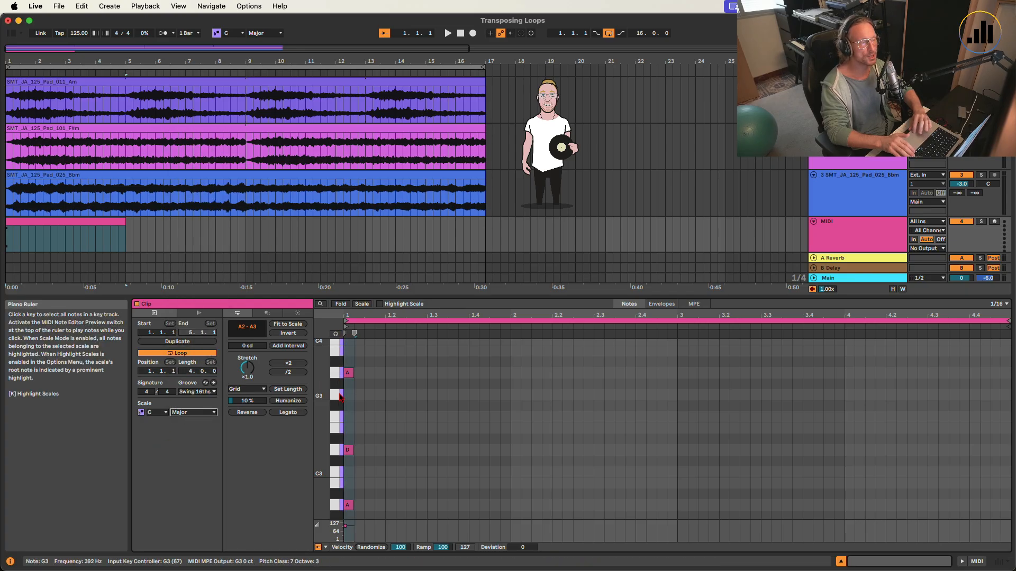
pyautogui.click(185, 413)
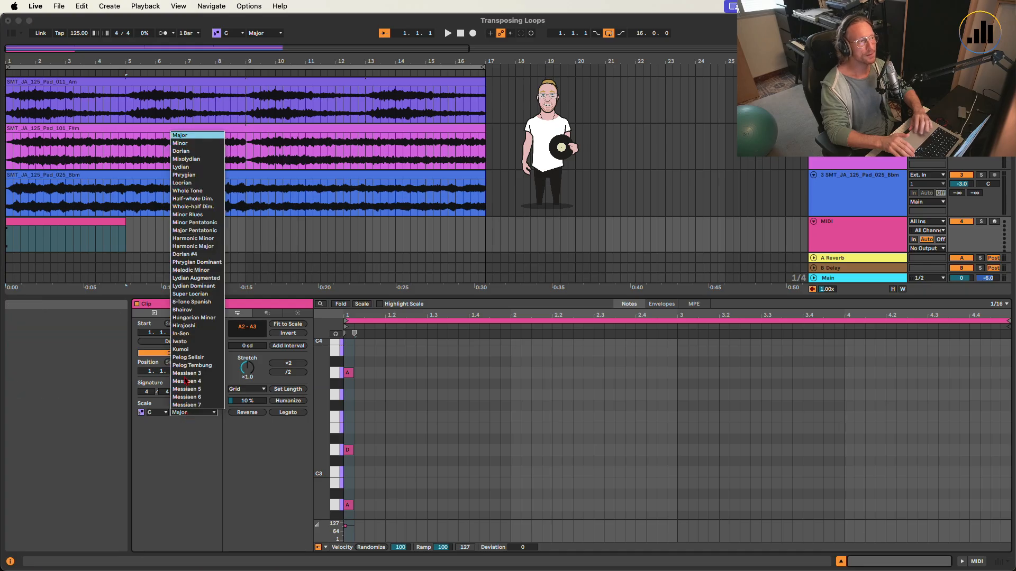
pyautogui.click(182, 145)
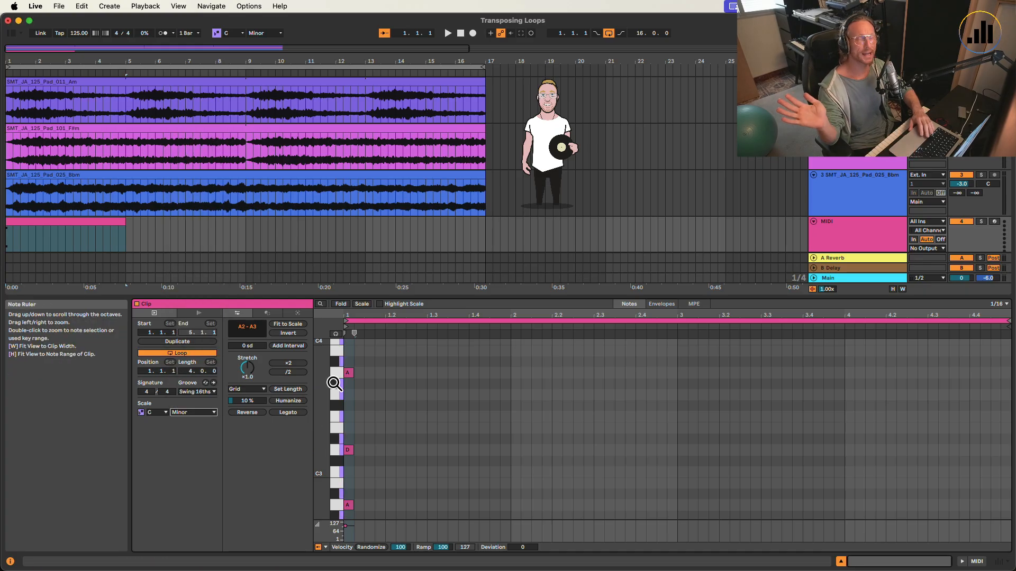
# Delete all notes from the MIDI clip and play the arrangement with the Bbm pad clip open
pyautogui.click(349, 358)
pyautogui.press('Delete')
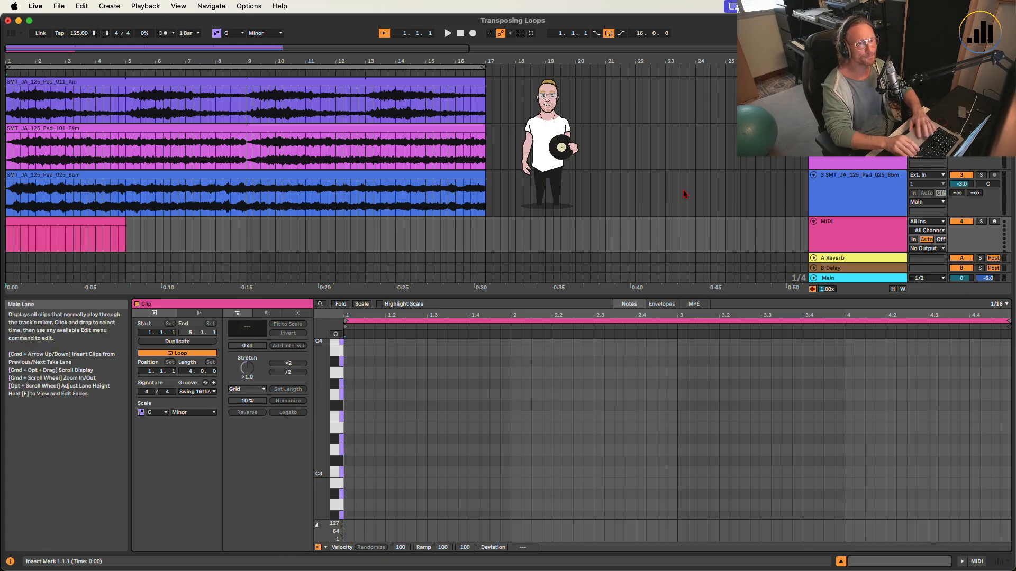
pyautogui.click(121, 175)
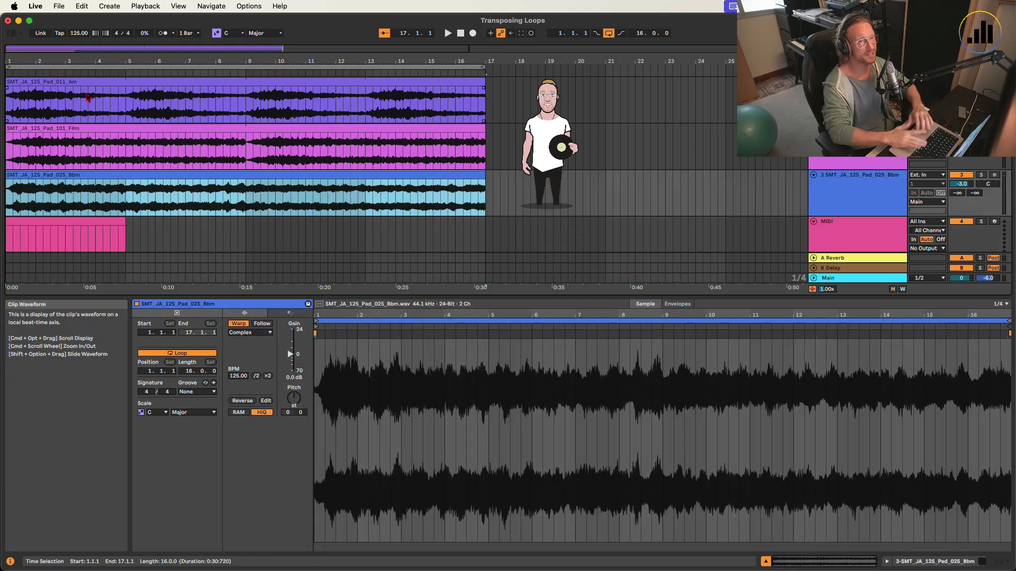
pyautogui.press('space')
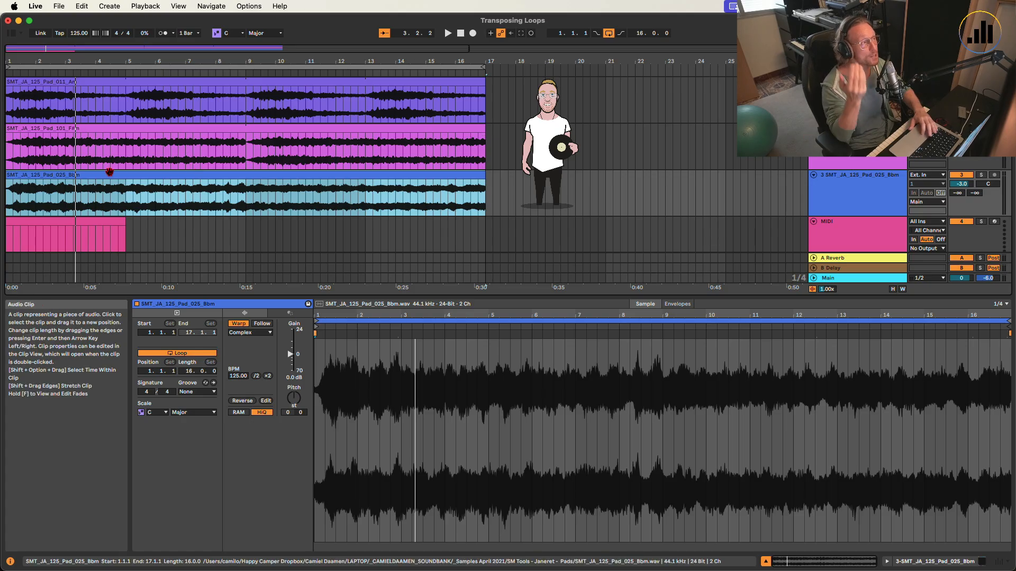
# Add an A3 note and a Bb3 note at the start of the MIDI clip
pyautogui.click(65, 222)
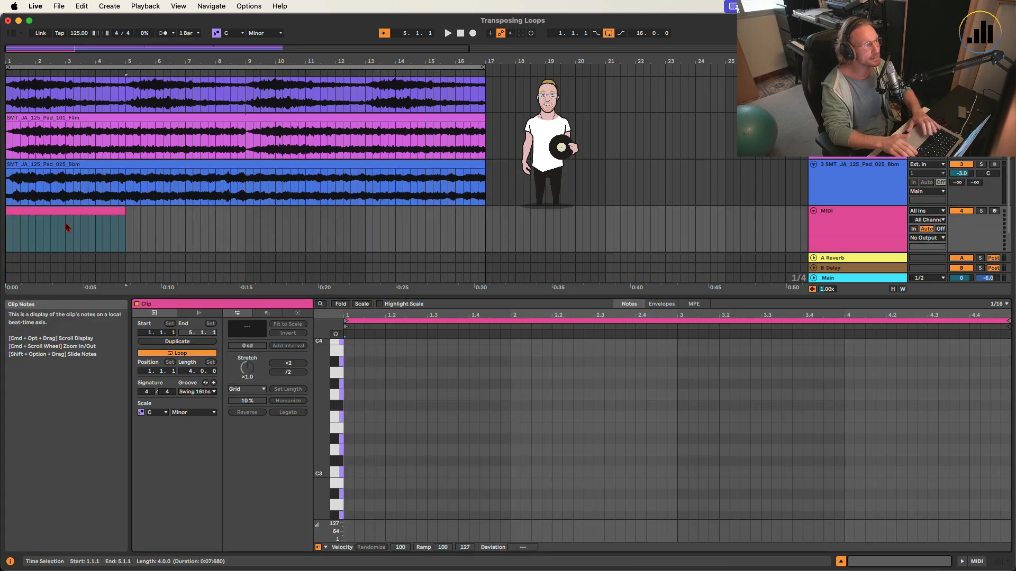
pyautogui.doubleClick(348, 374)
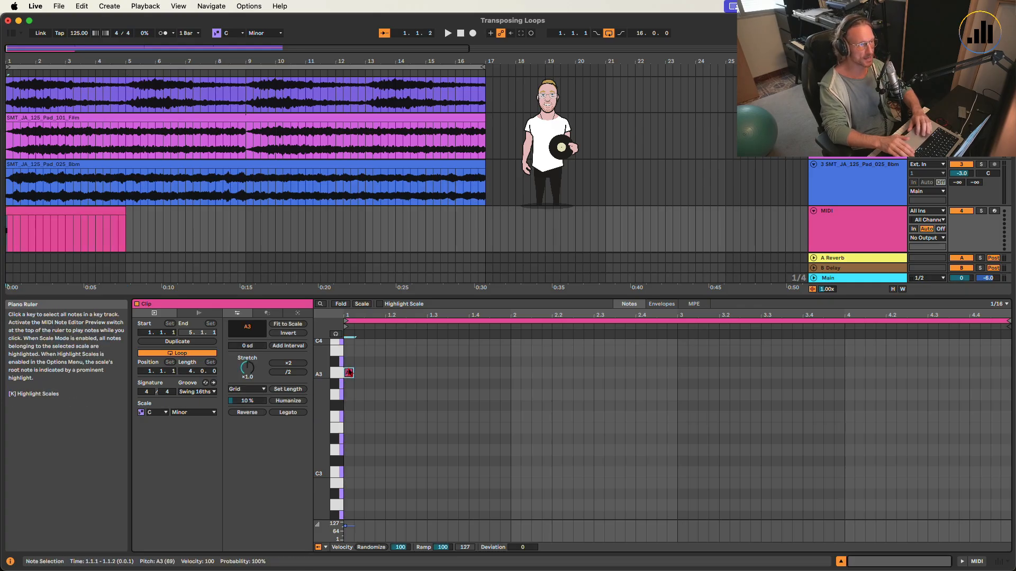
pyautogui.click(337, 354)
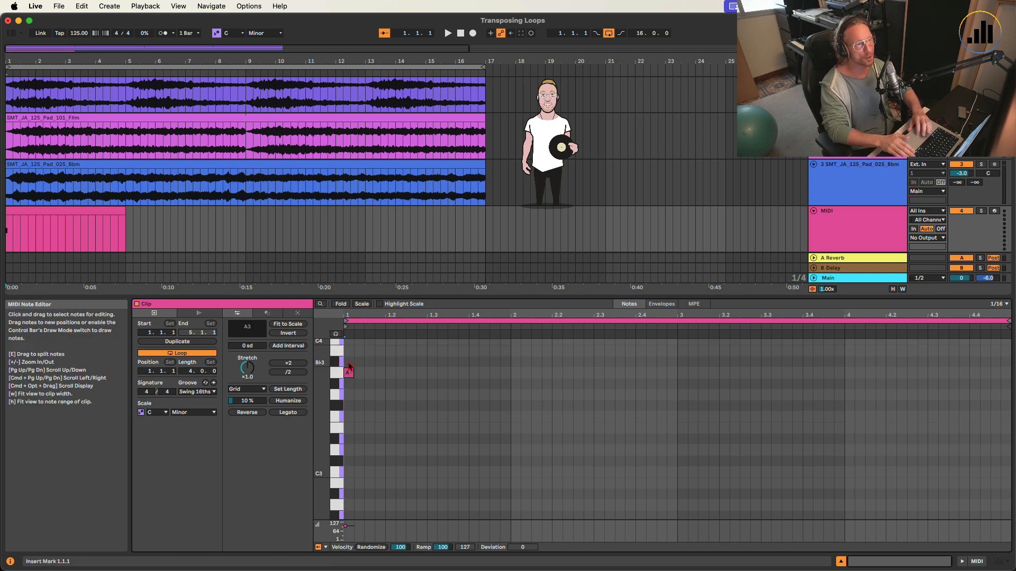
pyautogui.doubleClick(347, 362)
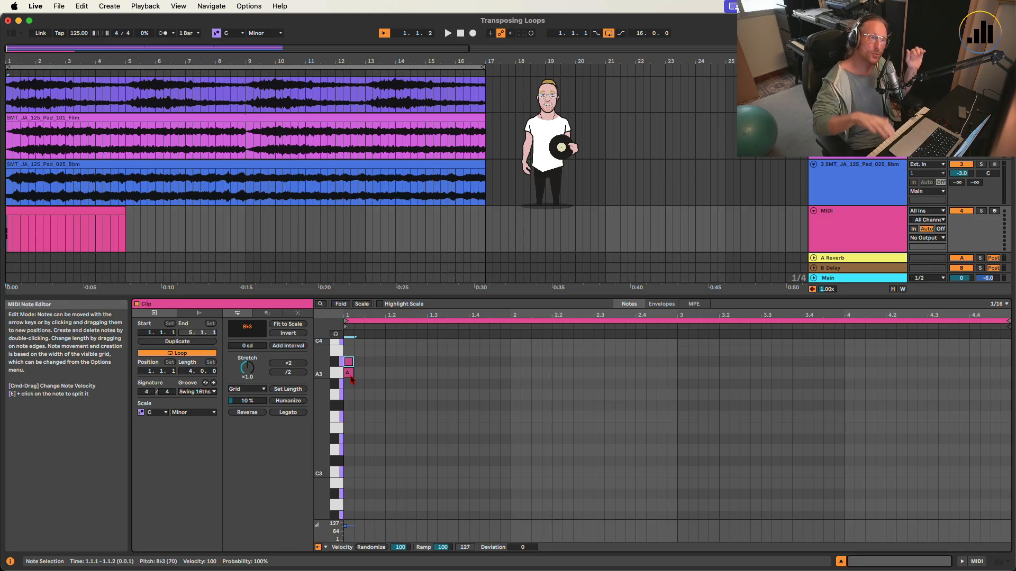
pyautogui.click(352, 379)
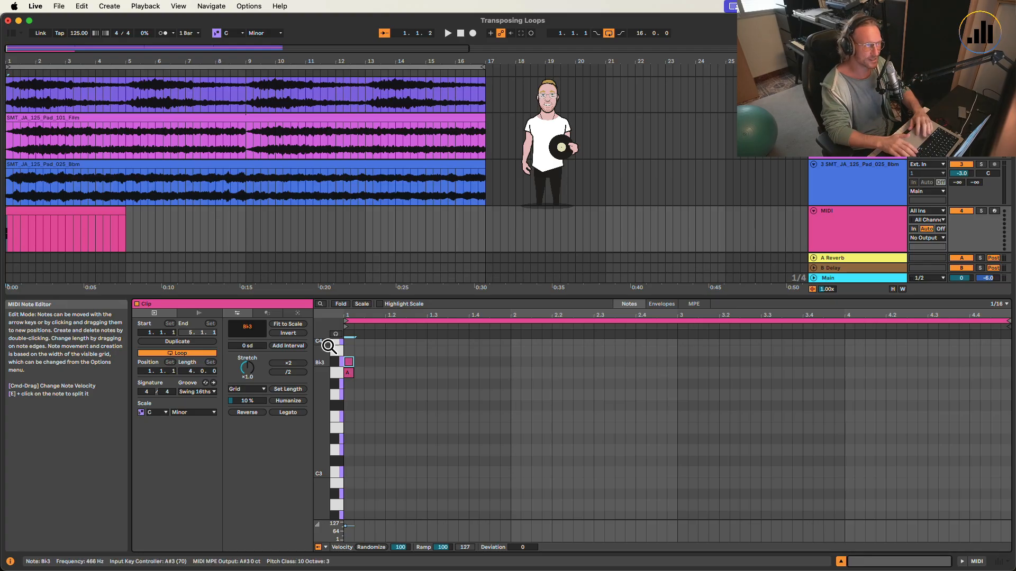
# Check the Bbm pad clip and try moving the MIDI clip's Bb3 note down one semitone to A3
pyautogui.click(93, 162)
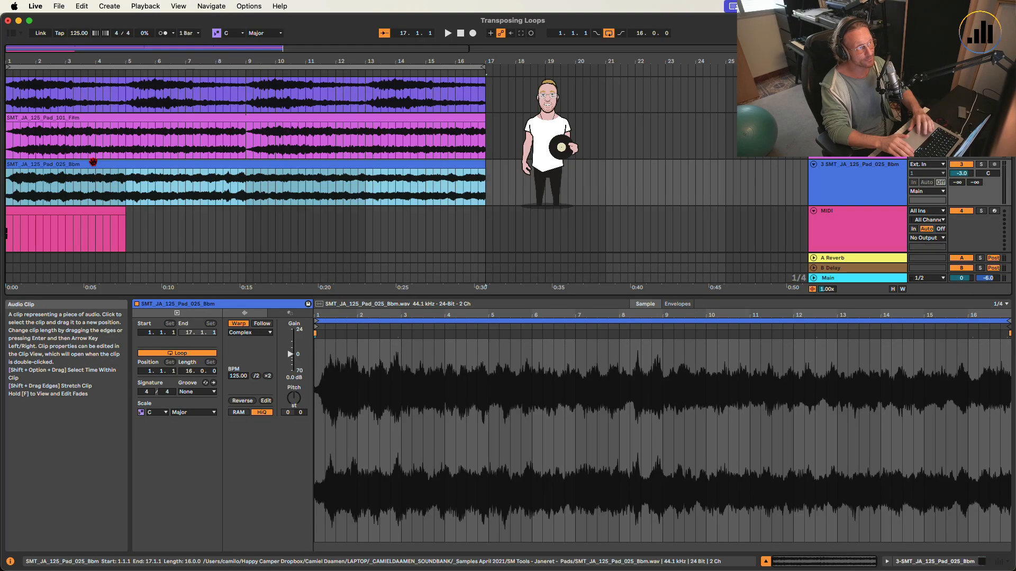
pyautogui.click(63, 212)
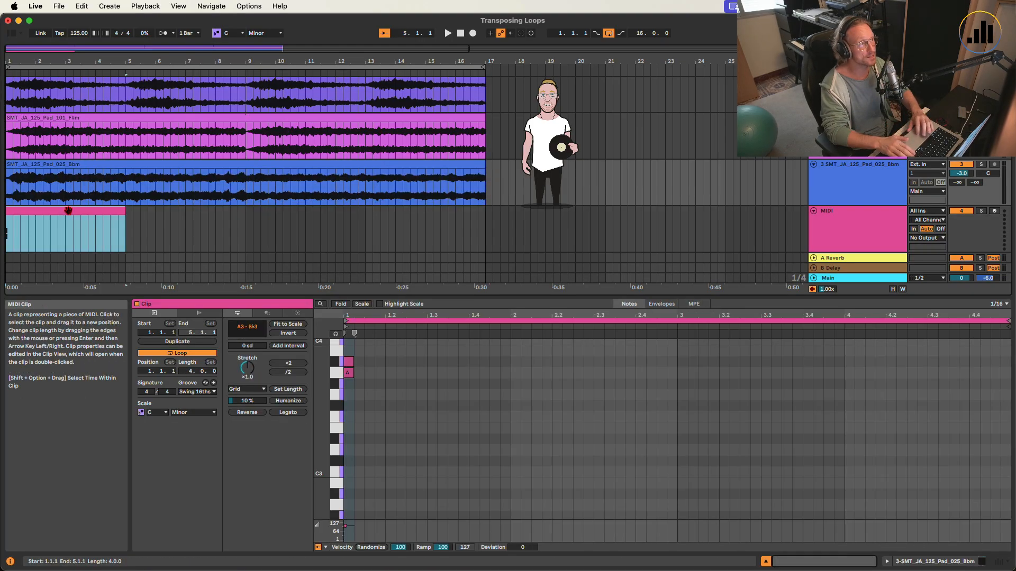
pyautogui.click(349, 365)
pyautogui.click(350, 364)
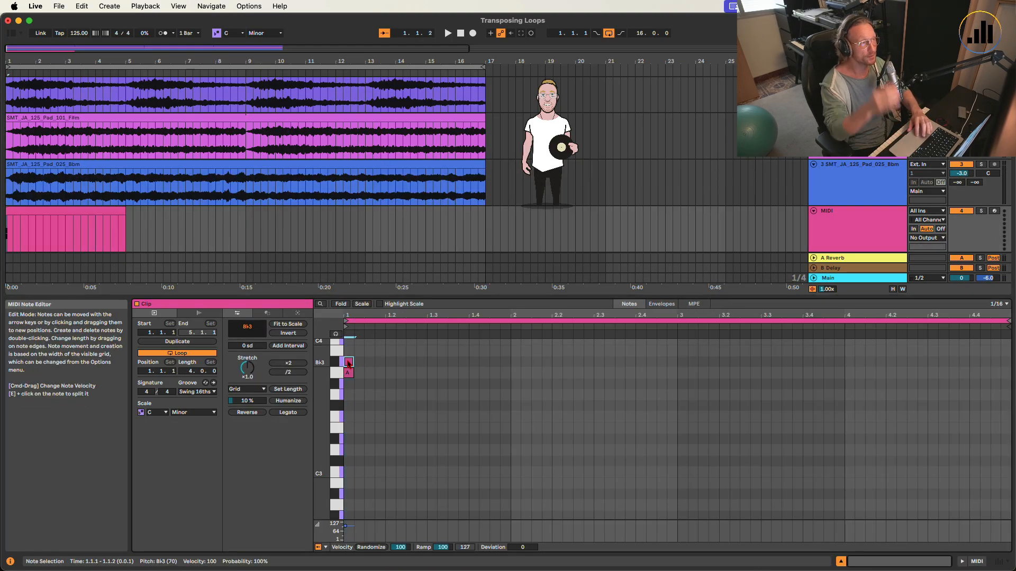
pyautogui.moveTo(349, 363); pyautogui.dragTo(348, 373)
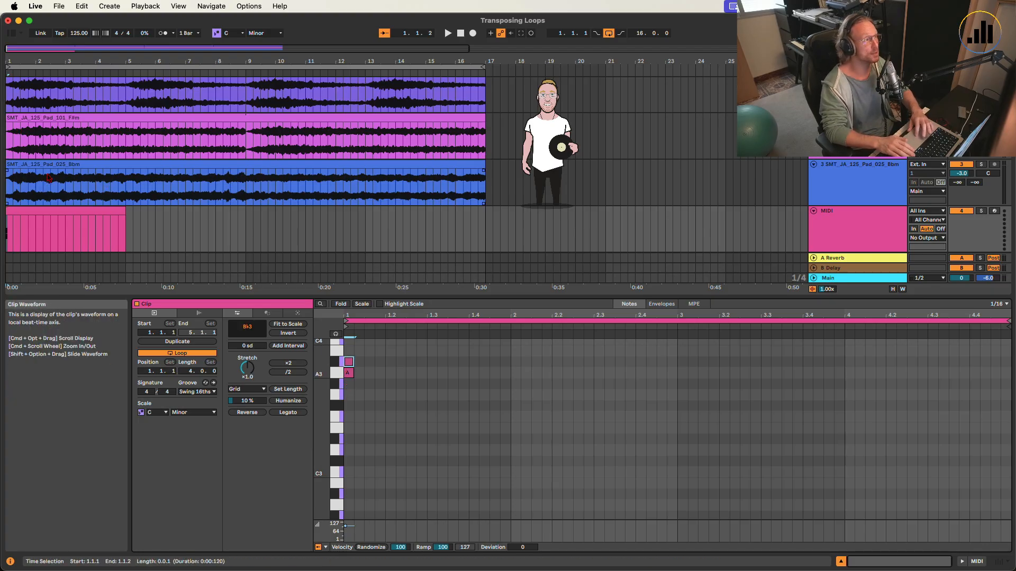
# Transpose the Bbm pad clip by -1 semitone and compare it with the untransposed pitch during playback
pyautogui.click(31, 168)
pyautogui.moveTo(287, 399); pyautogui.dragTo(288, 405)
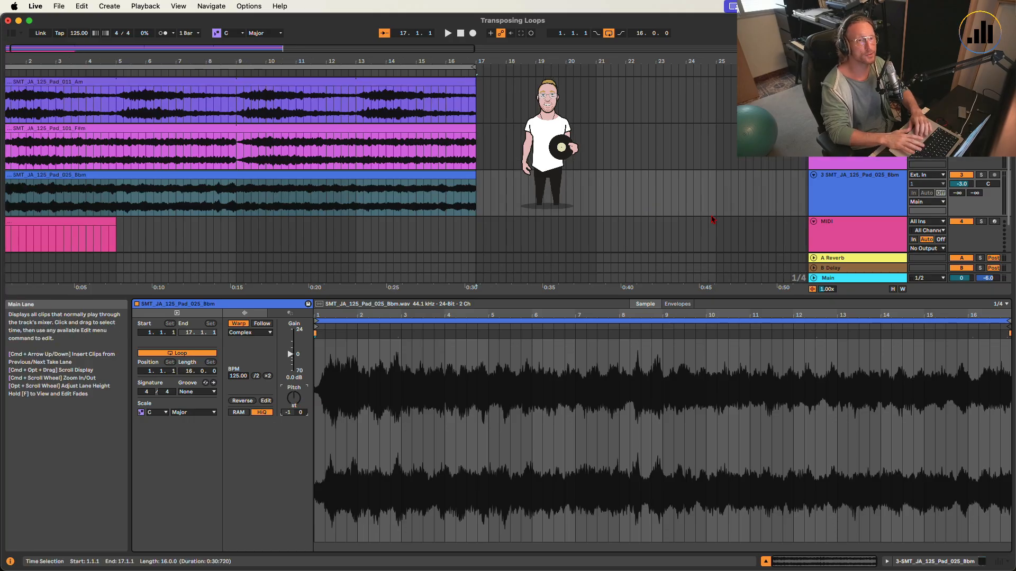
pyautogui.scroll(1, 720, 218)
pyautogui.press('space')
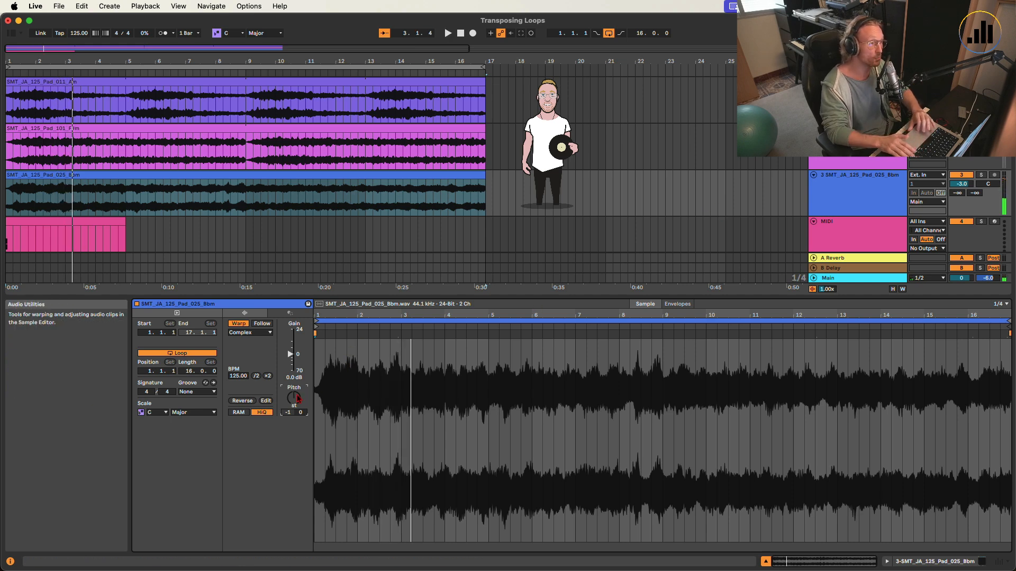
pyautogui.moveTo(297, 404); pyautogui.dragTo(297, 400)
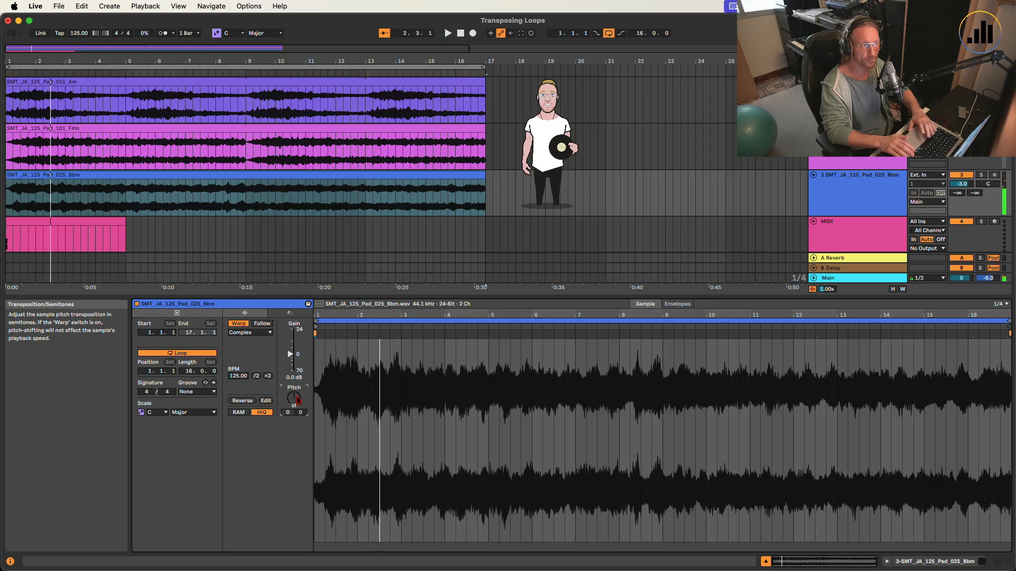
pyautogui.press('space')
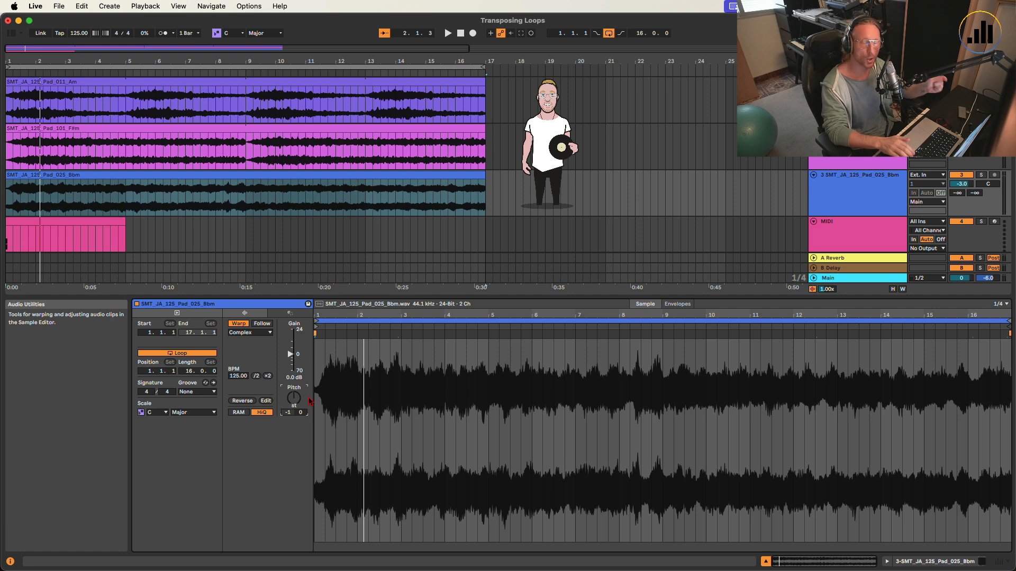
# Replace the MIDI clip's notes with an F#3 note and a C3 note at its start
pyautogui.click(69, 220)
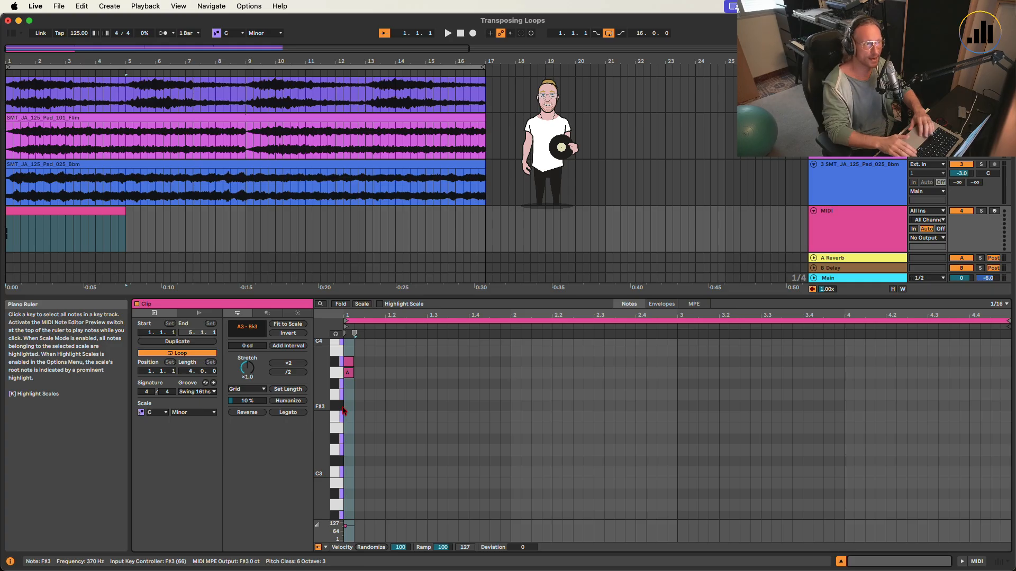
pyautogui.doubleClick(348, 406)
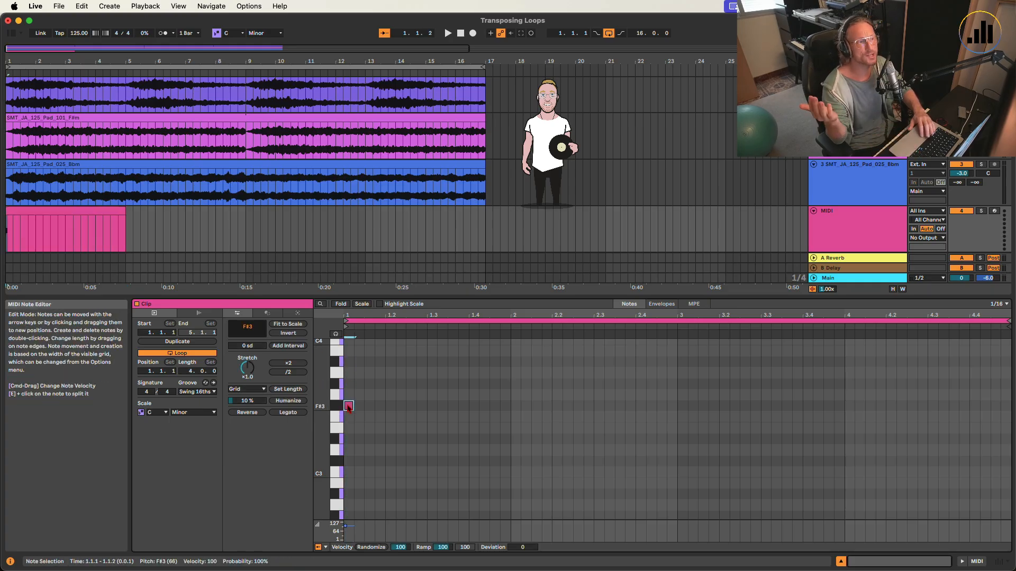
pyautogui.doubleClick(348, 472)
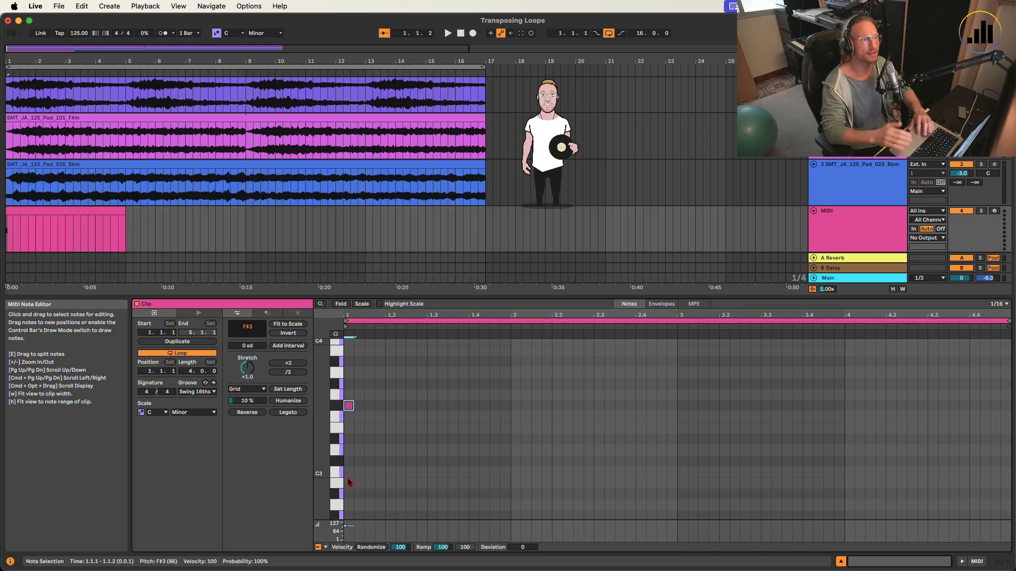
# Count the downward interval by moving the MIDI clip's F#3 note down six semitones to C3
pyautogui.click(350, 405)
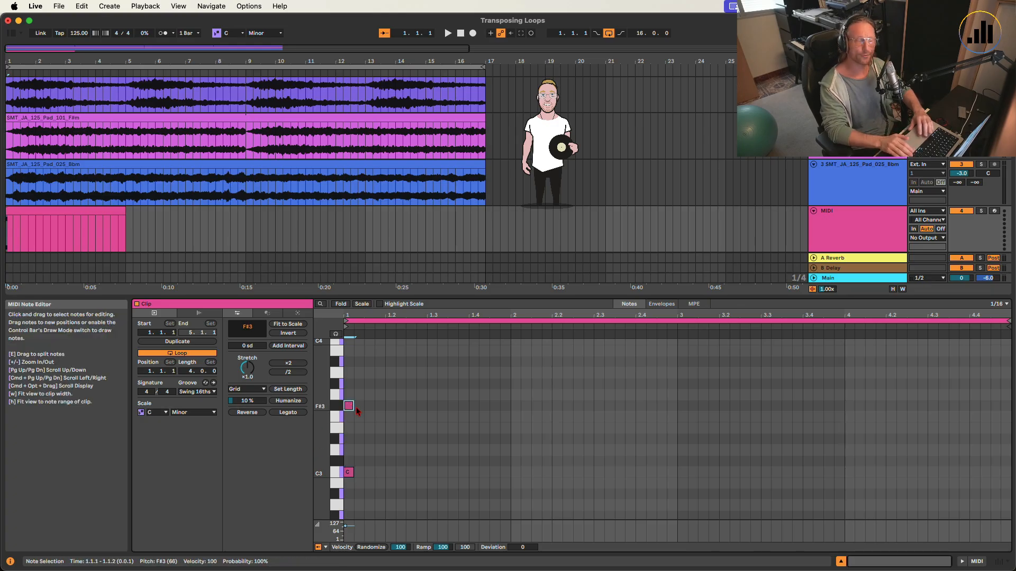
pyautogui.press('Down')
pyautogui.press('Down')
pyautogui.press('Down')
pyautogui.press('Down')
pyautogui.press('Down')
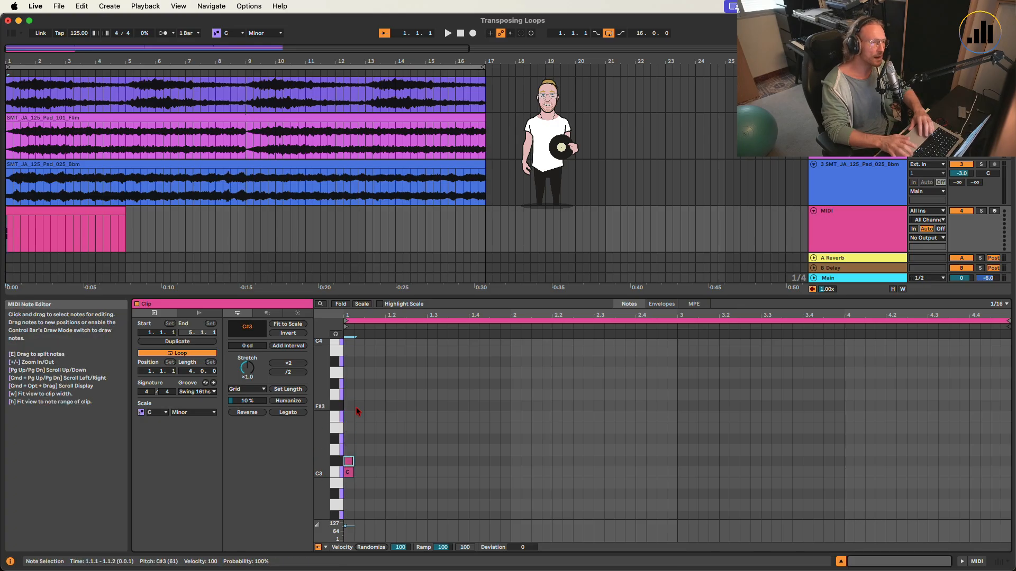
pyautogui.press('Down')
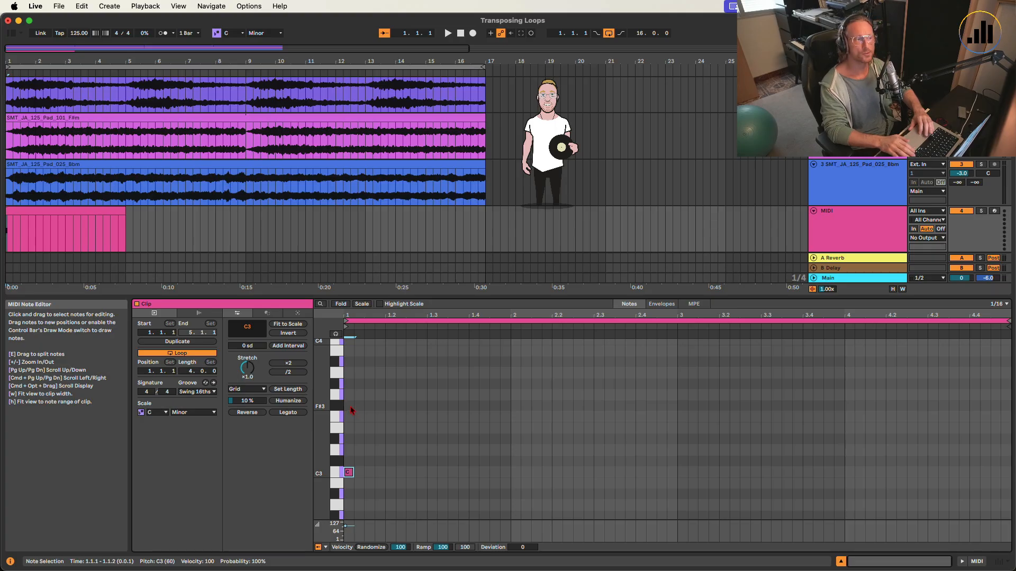
# Restore the F#3 note at the clip's start and move it up six semitones to C4
pyautogui.doubleClick(350, 407)
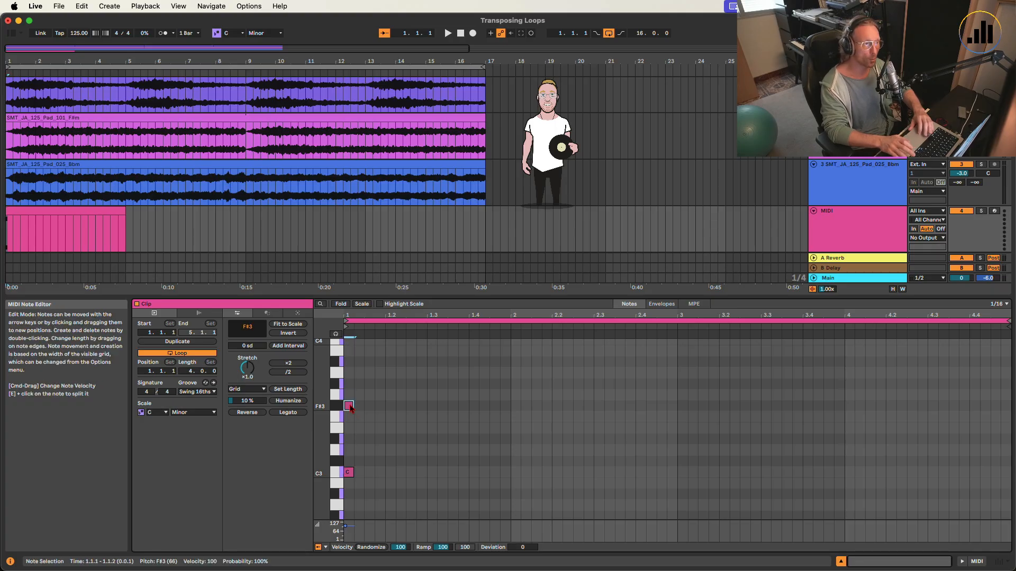
pyautogui.press('Up')
pyautogui.press('Up')
pyautogui.press('Up')
pyautogui.press('Up')
pyautogui.press('Up')
pyautogui.press('Up')
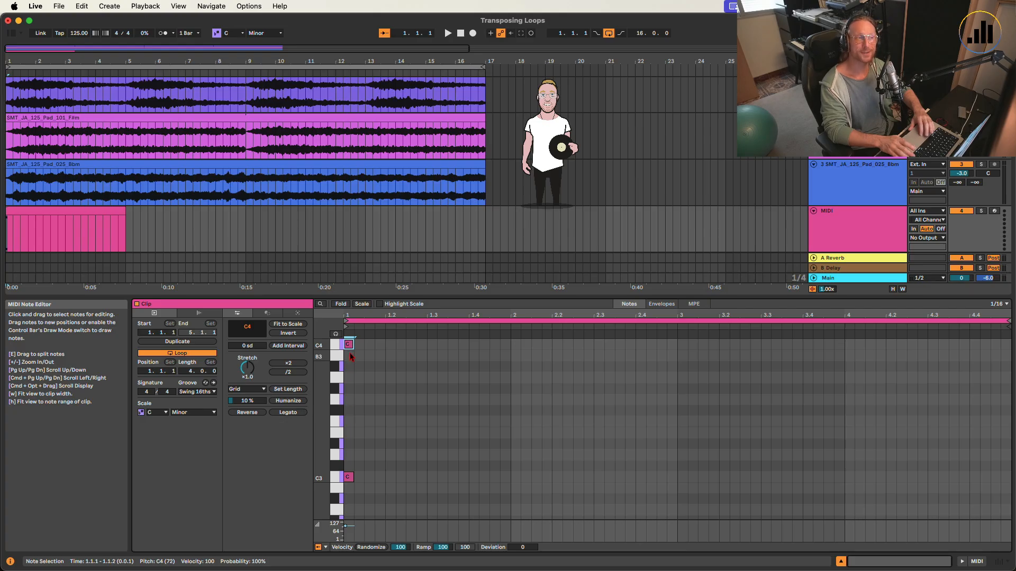
# Move the C4 note back down six semitones to F#3
pyautogui.press('Down')
pyautogui.press('Down')
pyautogui.press('Down')
pyautogui.press('Down')
pyautogui.press('Down')
pyautogui.press('Down')
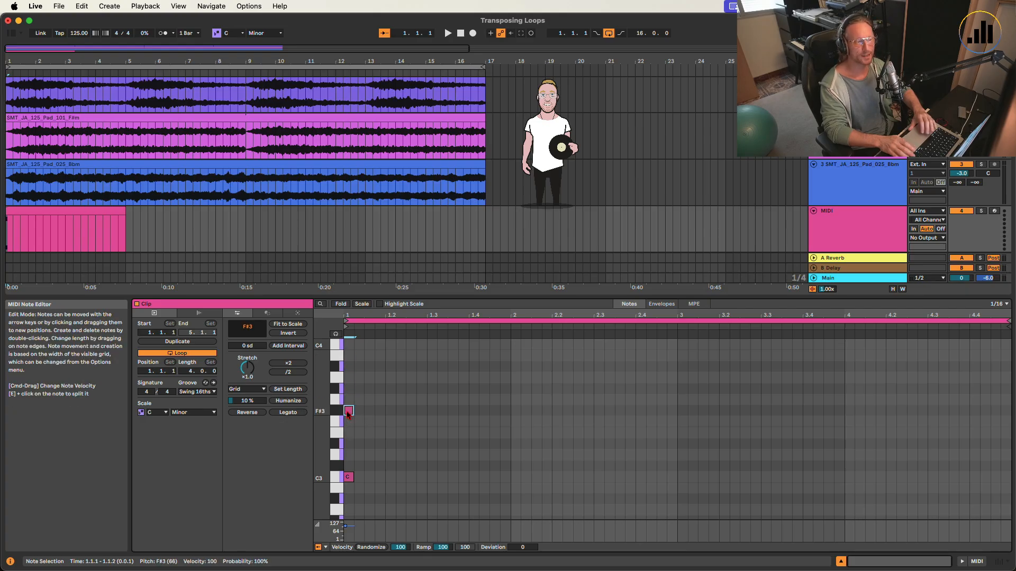
# Replace the MIDI clip's notes with a D3 note and an A3 note at its start
pyautogui.click(348, 477)
pyautogui.moveTo(349, 478); pyautogui.dragTo(347, 458)
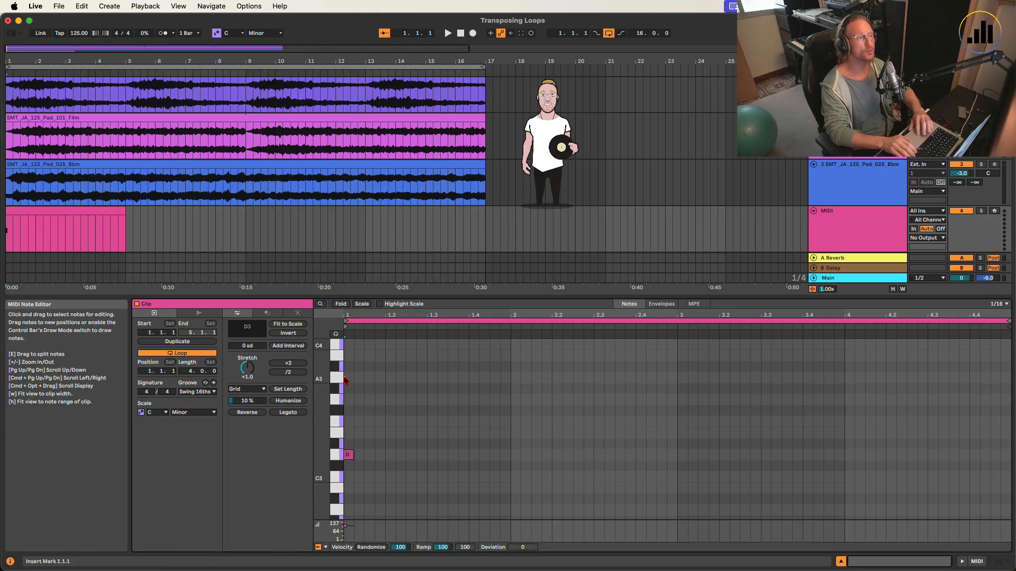
pyautogui.doubleClick(348, 377)
# Count the upward interval by moving the D3 note up seven semitones to A3
pyautogui.click(355, 457)
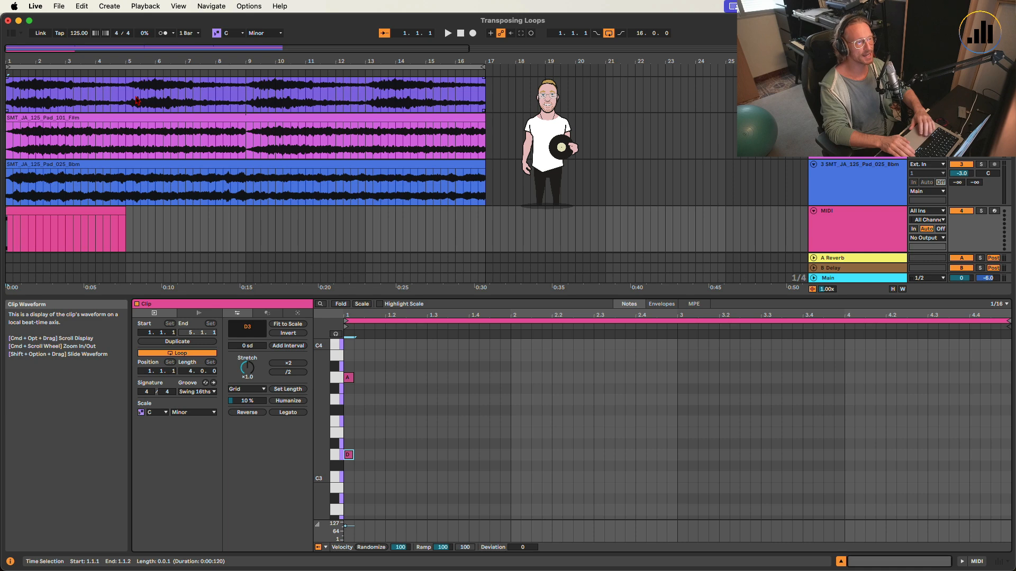
pyautogui.press('Up')
pyautogui.press('Up')
pyautogui.press('Up')
pyautogui.press('Up')
pyautogui.press('Up')
pyautogui.press('Up')
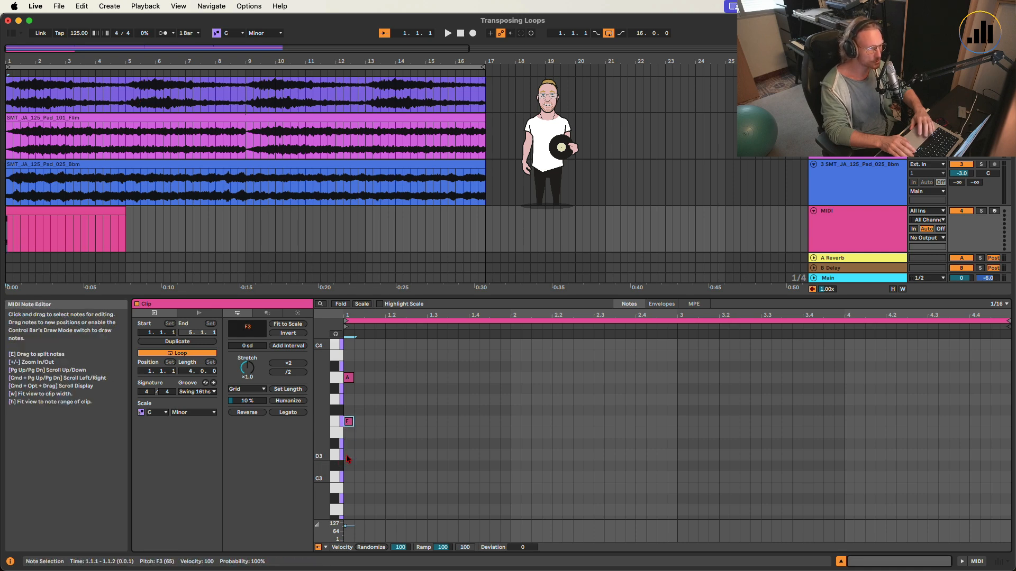
pyautogui.press('Up')
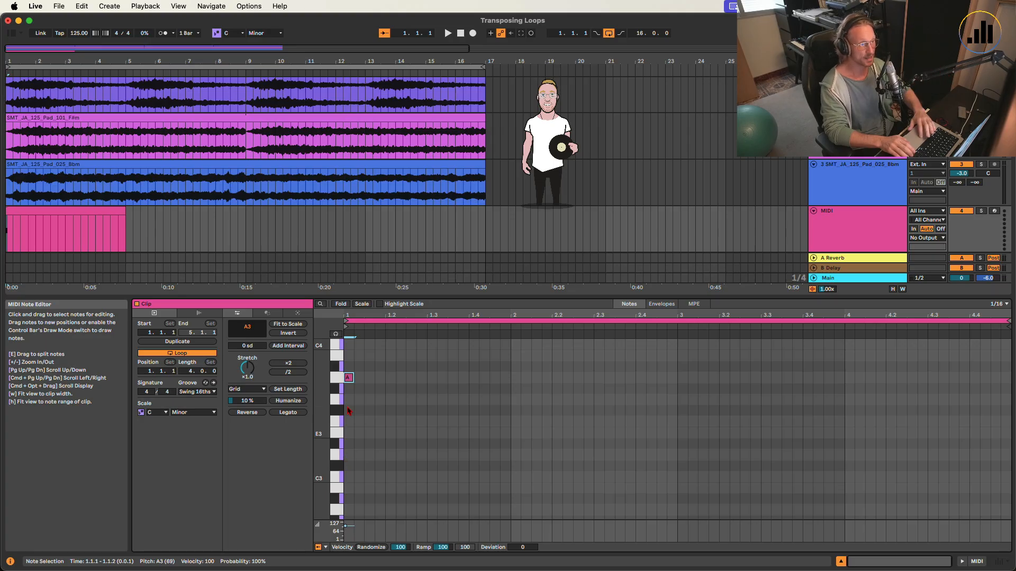
# Return the moved note seven semitones down from A3 to D3
pyautogui.press('Down')
pyautogui.press('Down')
pyautogui.press('Down')
pyautogui.press('Down')
pyautogui.press('Down')
pyautogui.press('Down')
pyautogui.press('Down')
# Add an A2 note at the clip's start and move the D3 note down five semitones onto it
pyautogui.scroll(-1, 343, 435)
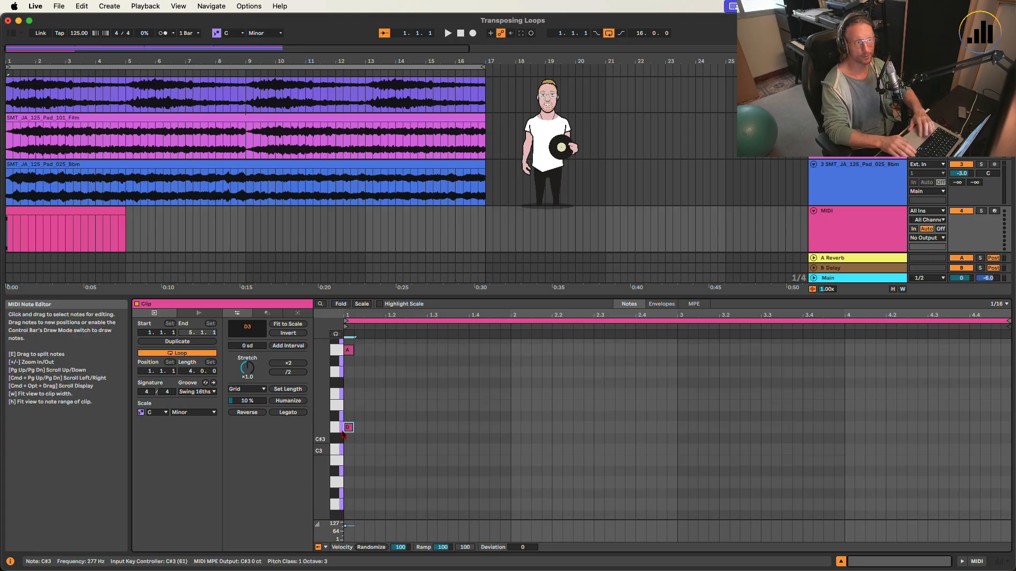
pyautogui.doubleClick(350, 484)
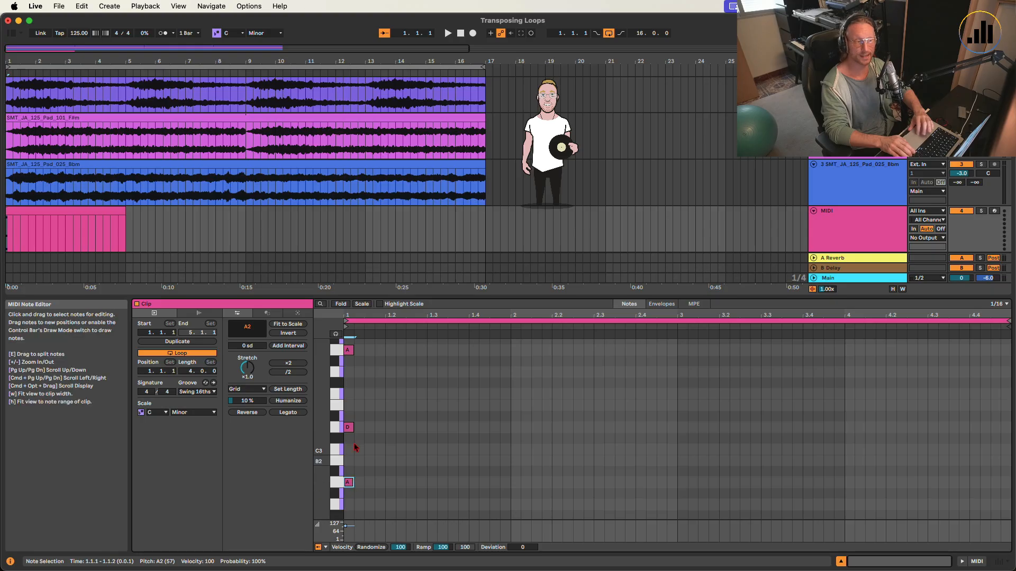
pyautogui.click(352, 428)
pyautogui.press('Down')
pyautogui.press('Down')
pyautogui.press('Down')
pyautogui.press('Down')
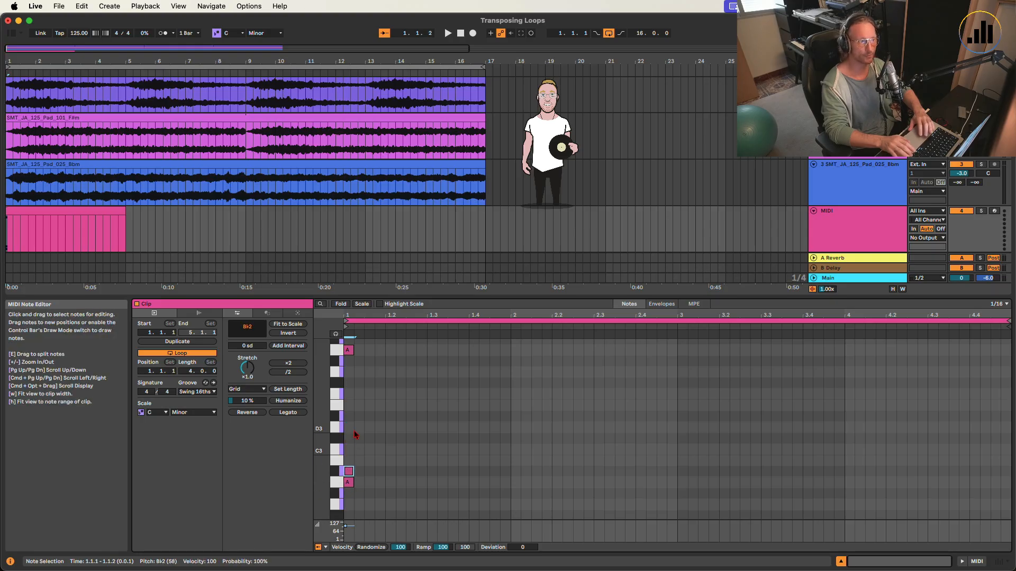
pyautogui.press('Down')
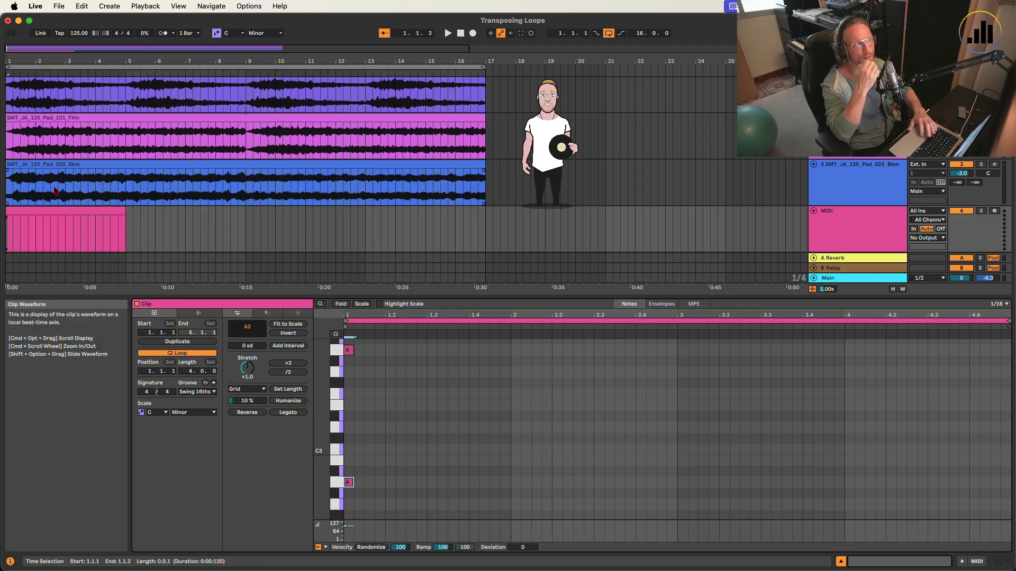
# Examine the warp mode and its available options for the Bbm pad clip
pyautogui.click(69, 164)
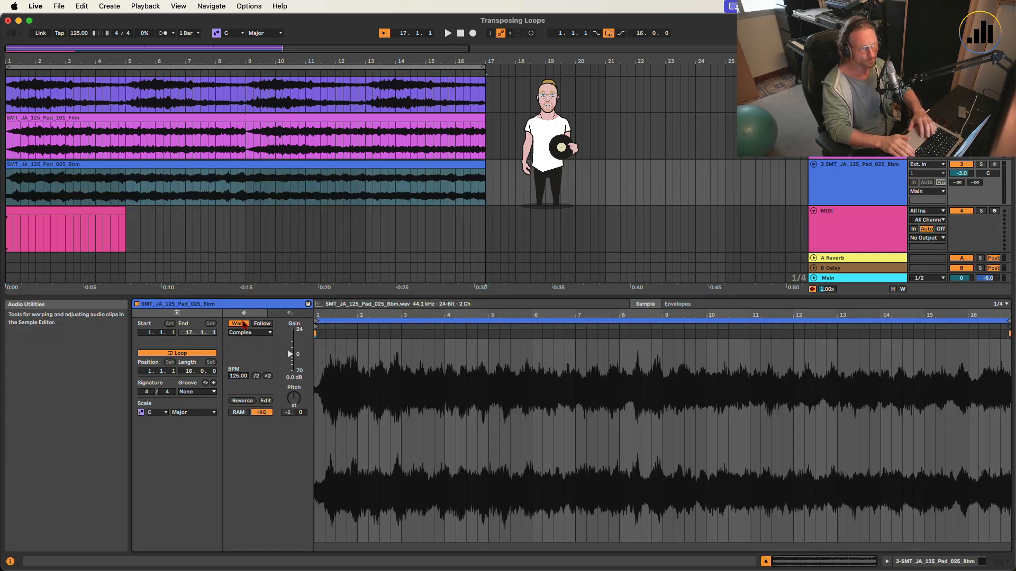
pyautogui.click(252, 334)
pyautogui.click(252, 334)
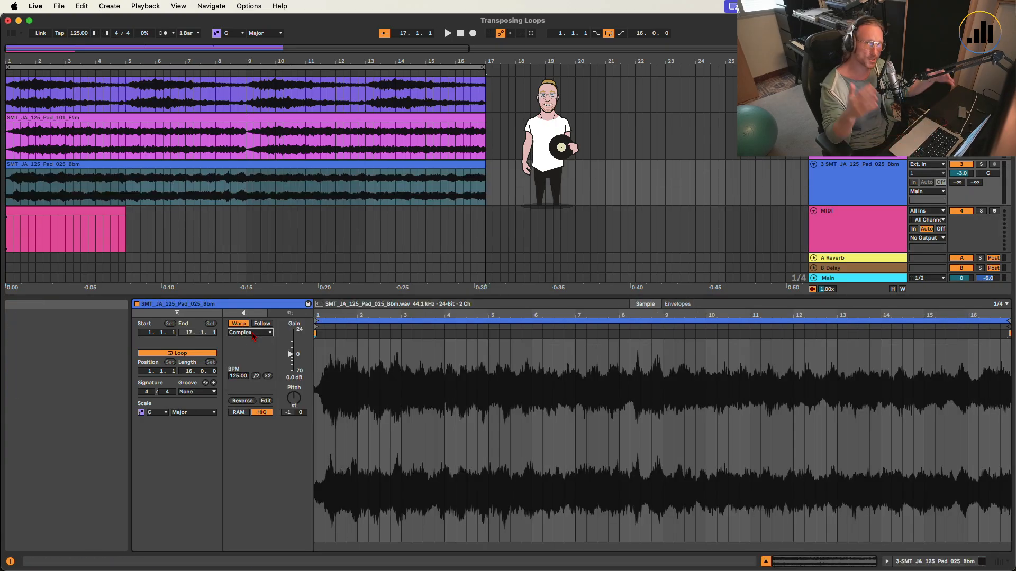
pyautogui.click(252, 334)
pyautogui.click(252, 335)
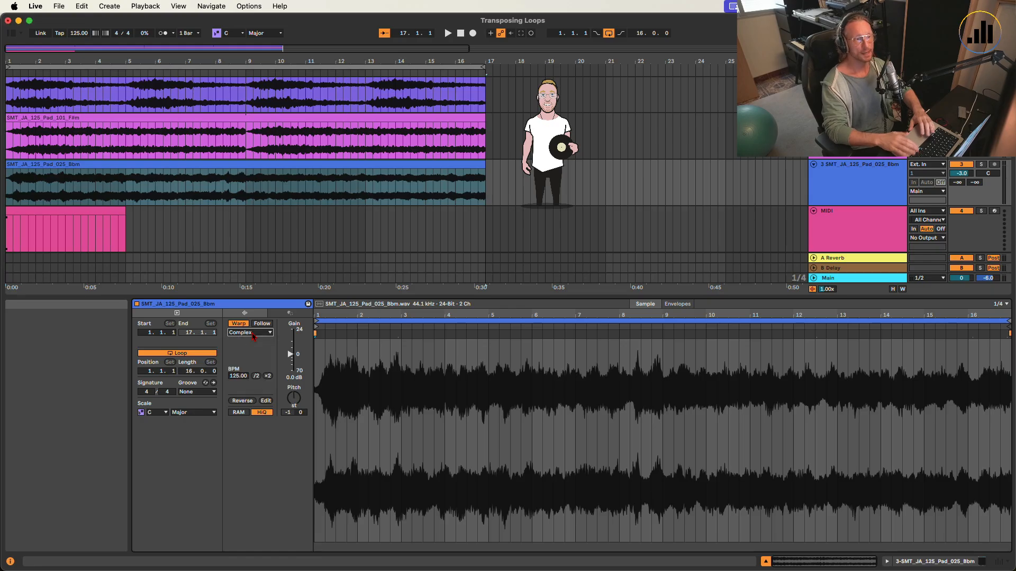
pyautogui.click(252, 335)
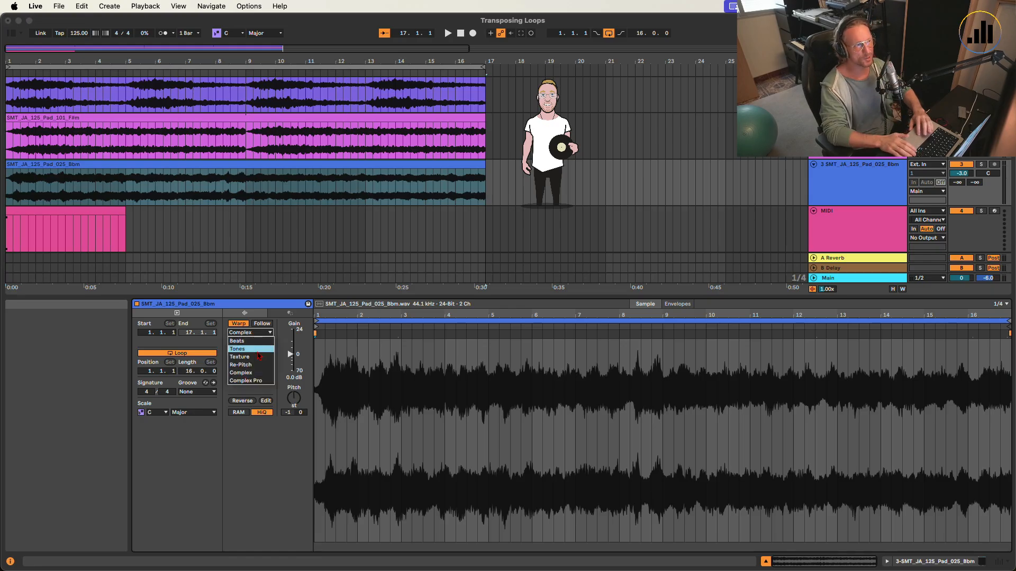
pyautogui.click(258, 343)
pyautogui.click(253, 334)
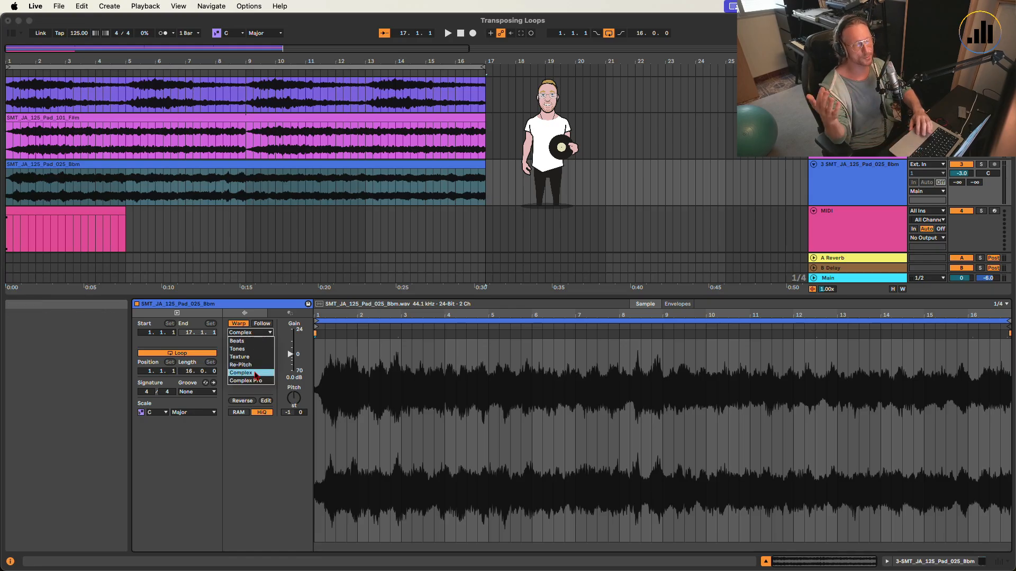
pyautogui.click(253, 335)
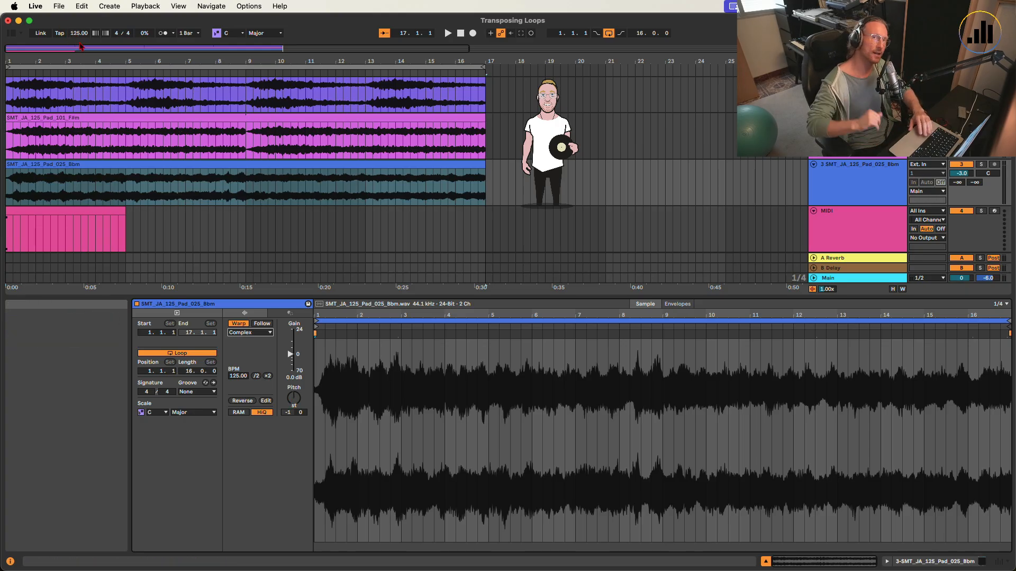
pyautogui.click(248, 332)
pyautogui.click(248, 338)
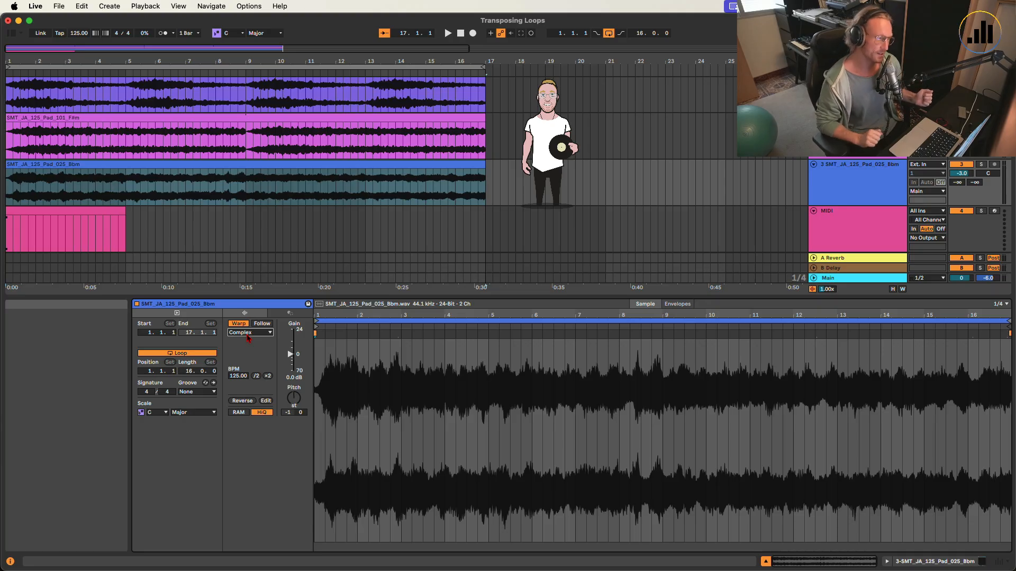
pyautogui.click(252, 339)
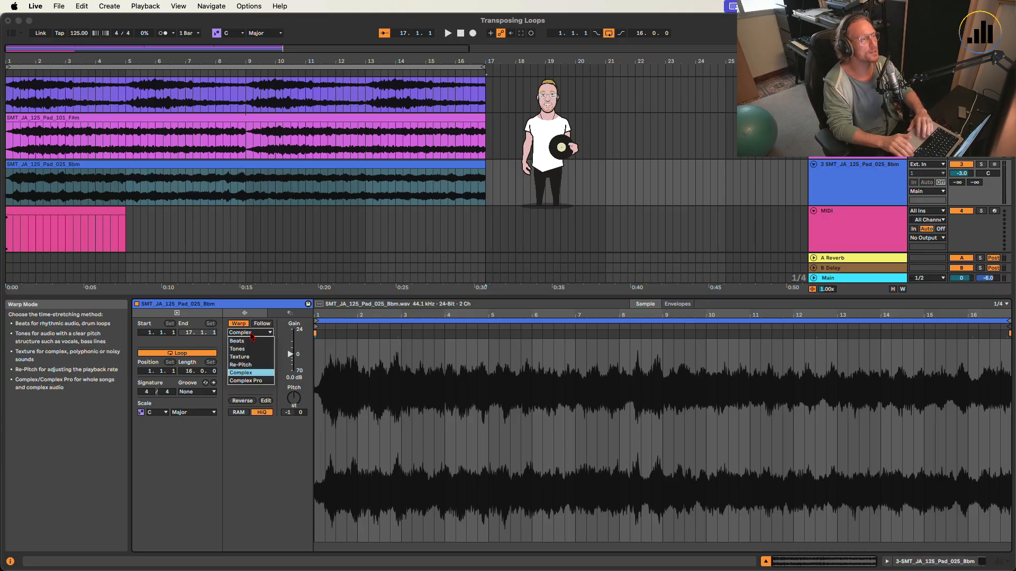
pyautogui.click(252, 337)
# Open the Mixed In Key plug-in on the Am pad track and move its window away from the clips
pyautogui.scroll(1, 446, 212)
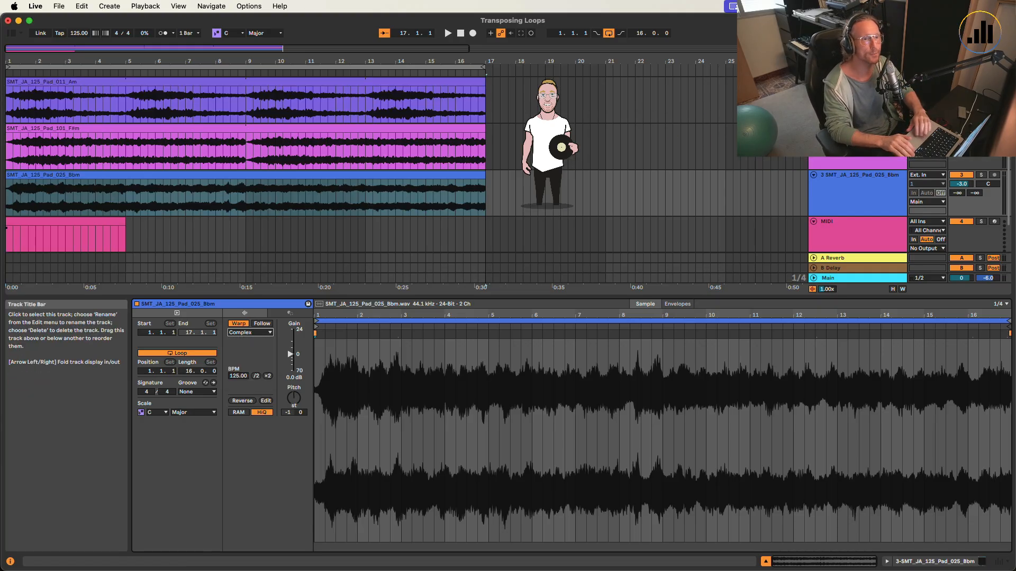
pyautogui.click(857, 85)
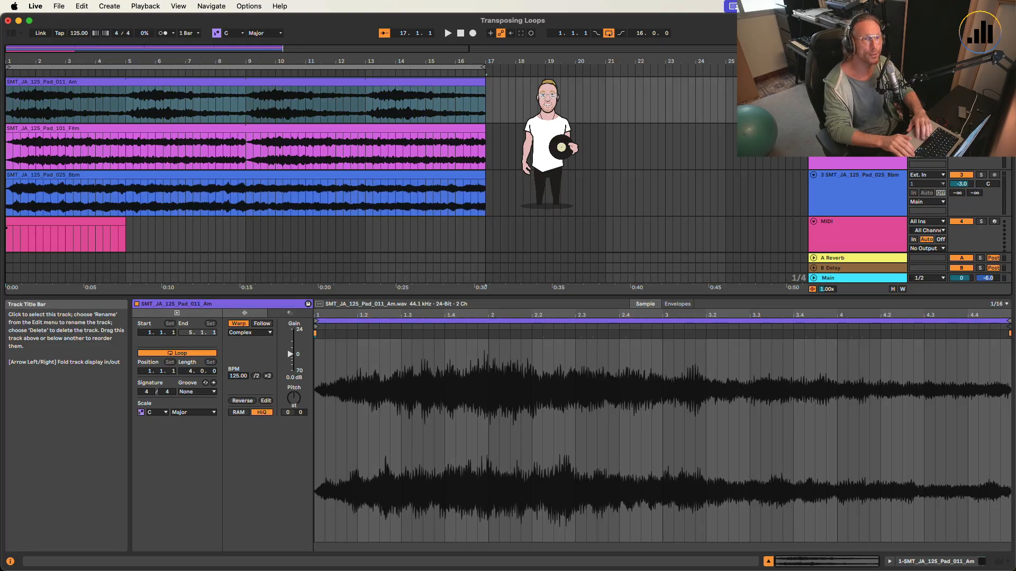
pyautogui.hotkey('shift', 'Tab')
pyautogui.click(155, 456)
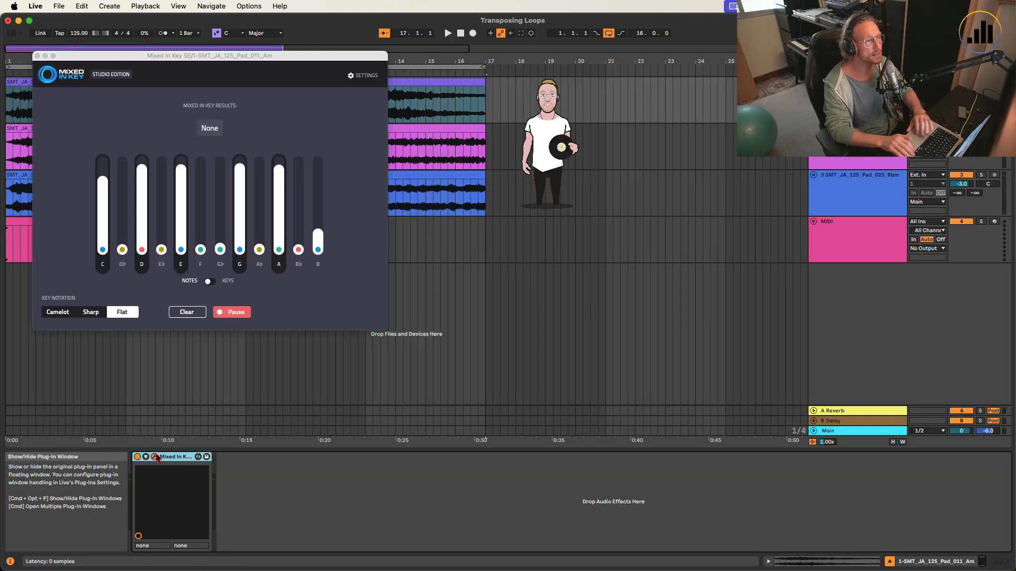
pyautogui.moveTo(221, 58); pyautogui.dragTo(615, 240)
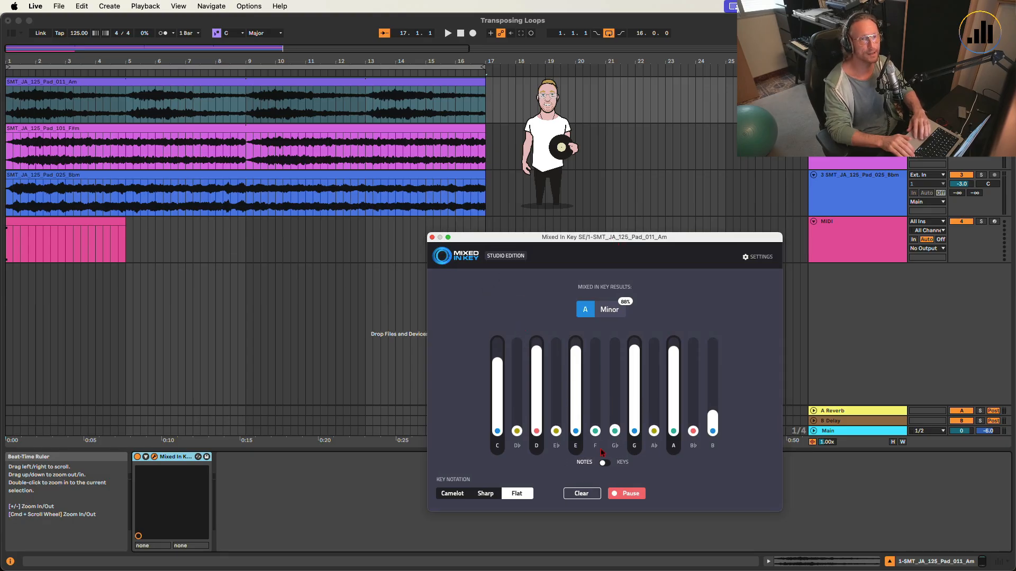
# Clear the key results and analyse the Am pad during playback with the Bbm pad track deactivated
pyautogui.click(576, 494)
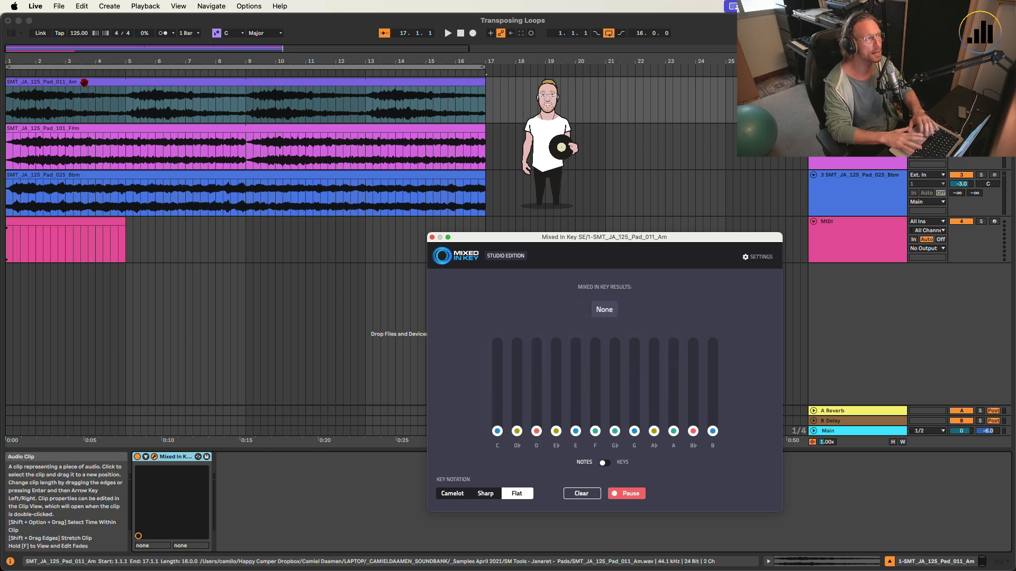
pyautogui.press('space')
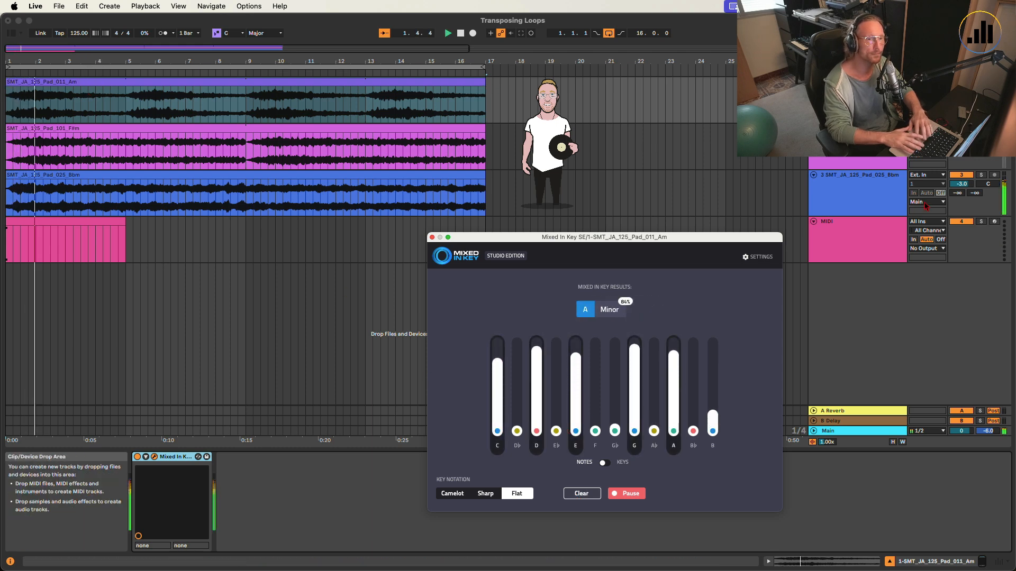
pyautogui.click(961, 175)
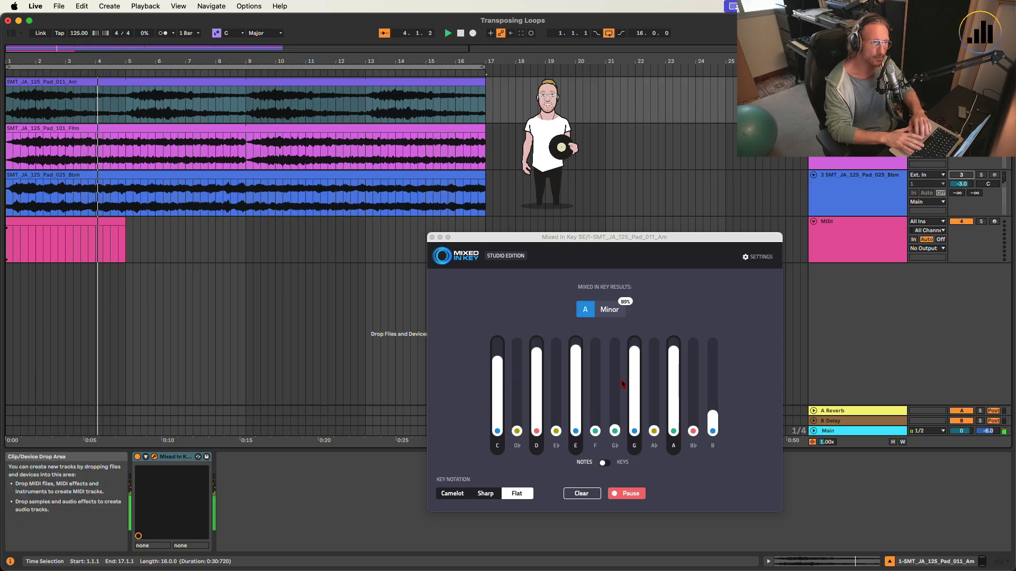
pyautogui.press('space')
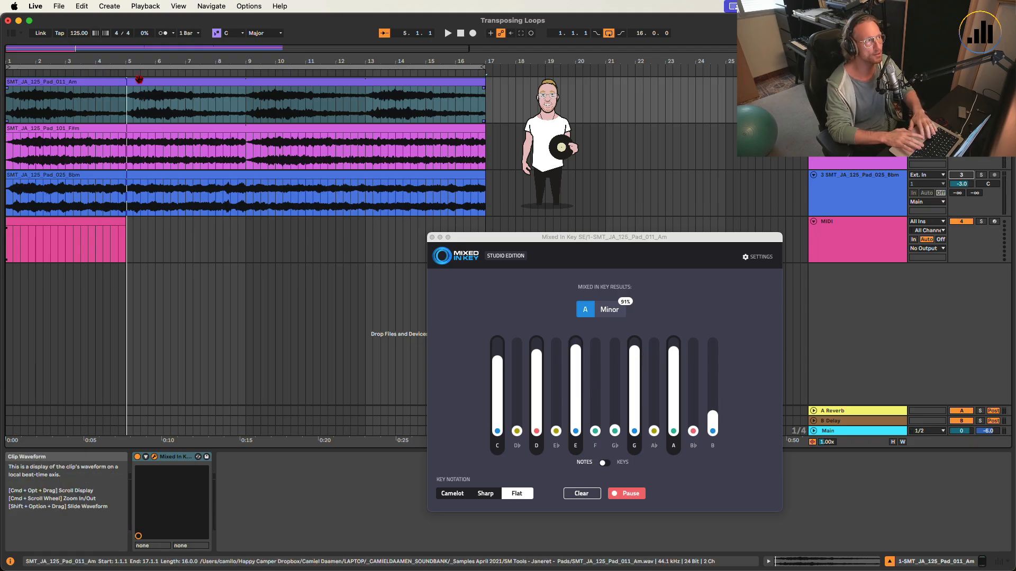
# Transpose the Am pad clip by +1 semitone and play it to detect its new key
pyautogui.doubleClick(106, 101)
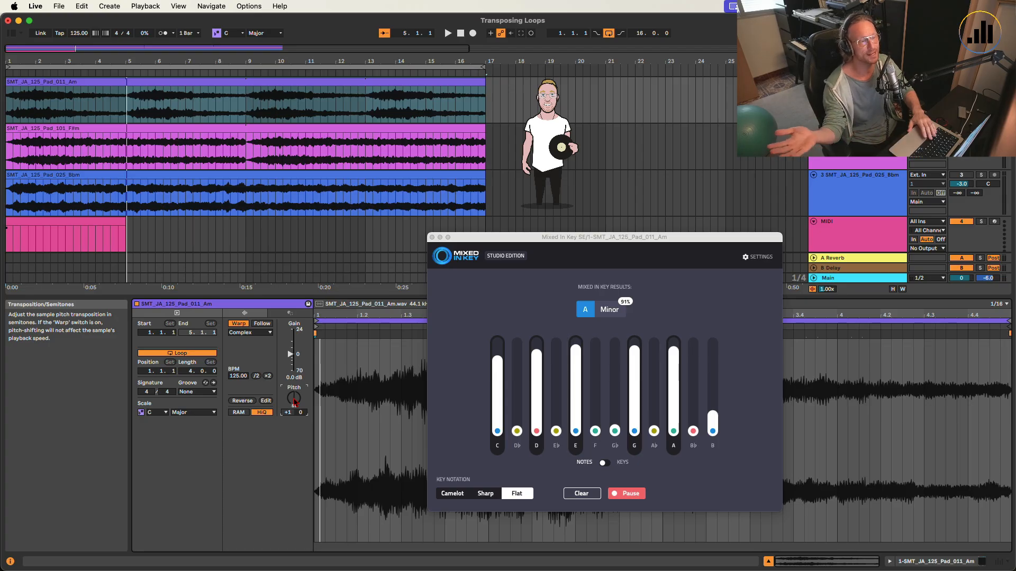
pyautogui.press('space')
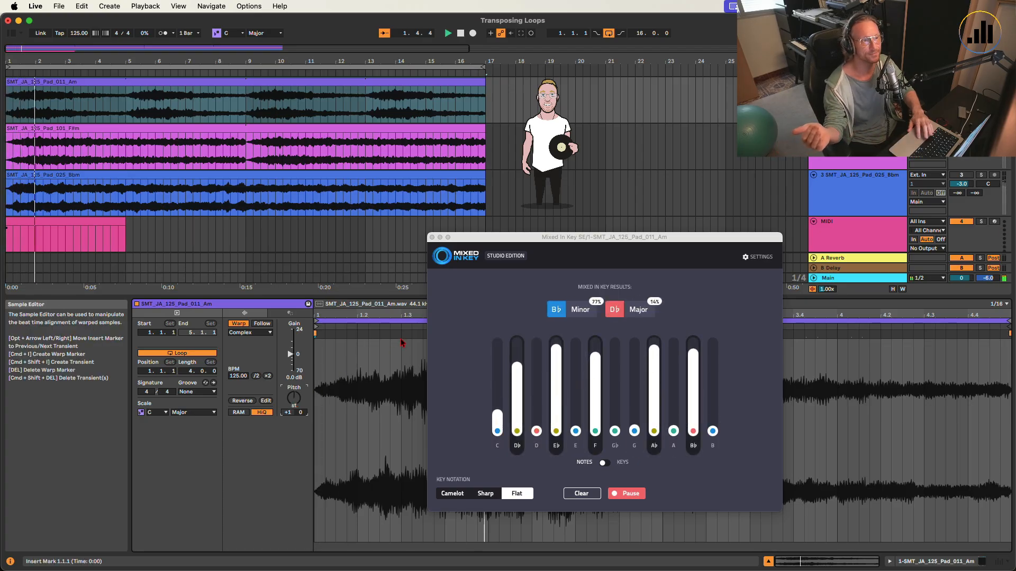
# Compare the detected key in Sharp, Flat and Camelot notation, finish on Flat and close the plug-in window
pyautogui.click(487, 496)
pyautogui.press('space')
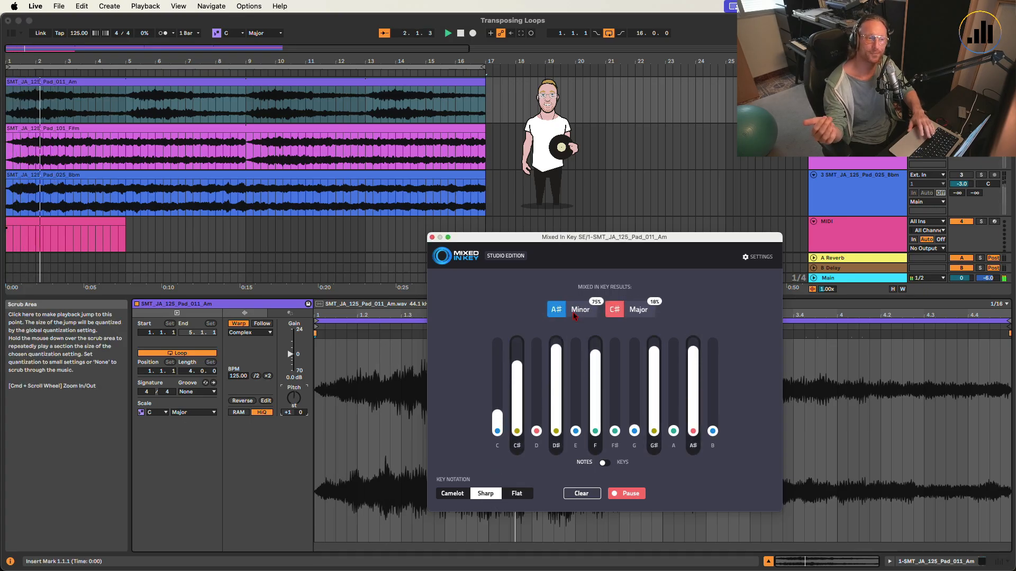
pyautogui.click(516, 500)
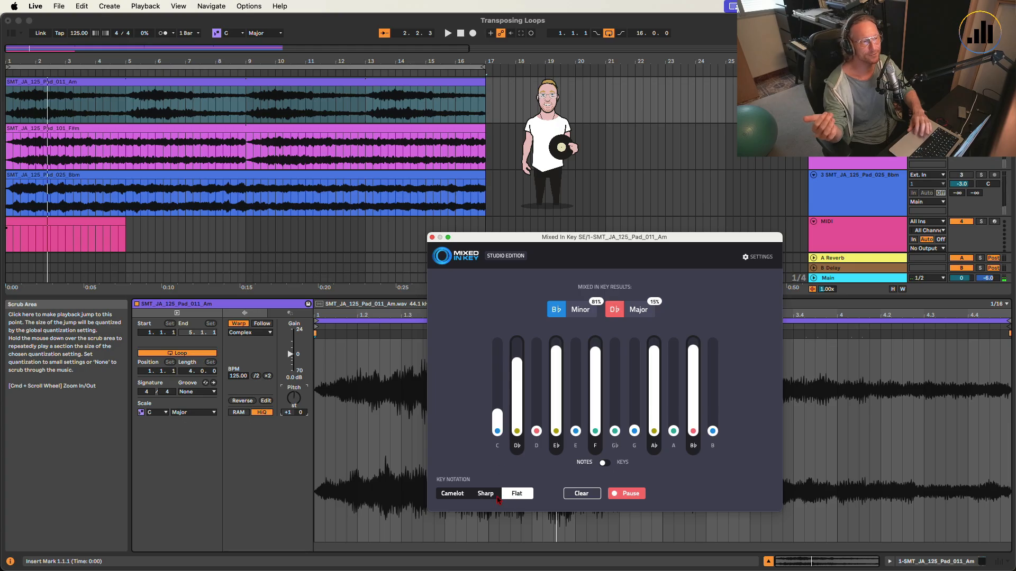
pyautogui.click(456, 498)
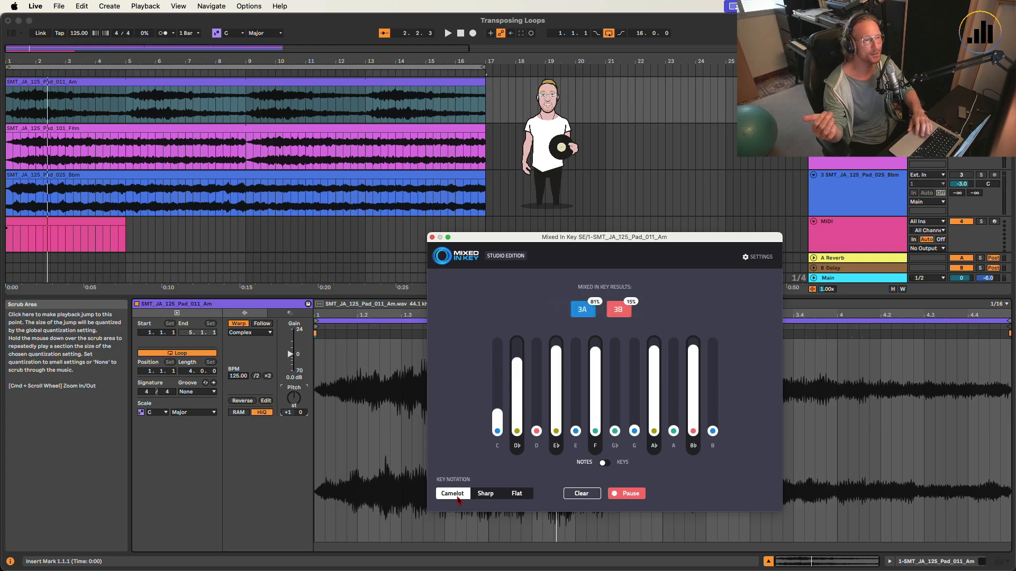
pyautogui.click(483, 496)
pyautogui.click(515, 496)
pyautogui.click(484, 495)
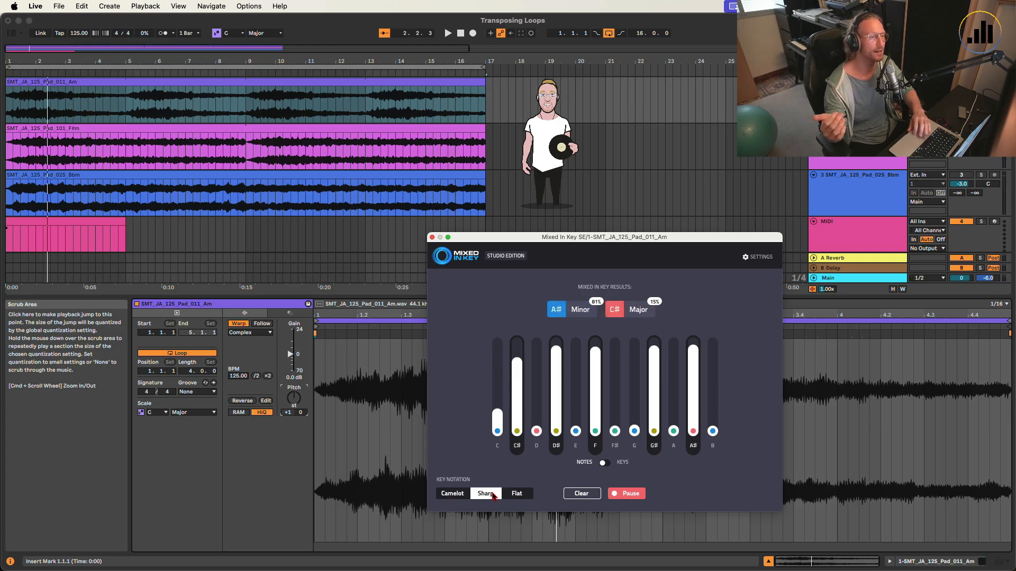
pyautogui.click(514, 496)
pyautogui.click(431, 237)
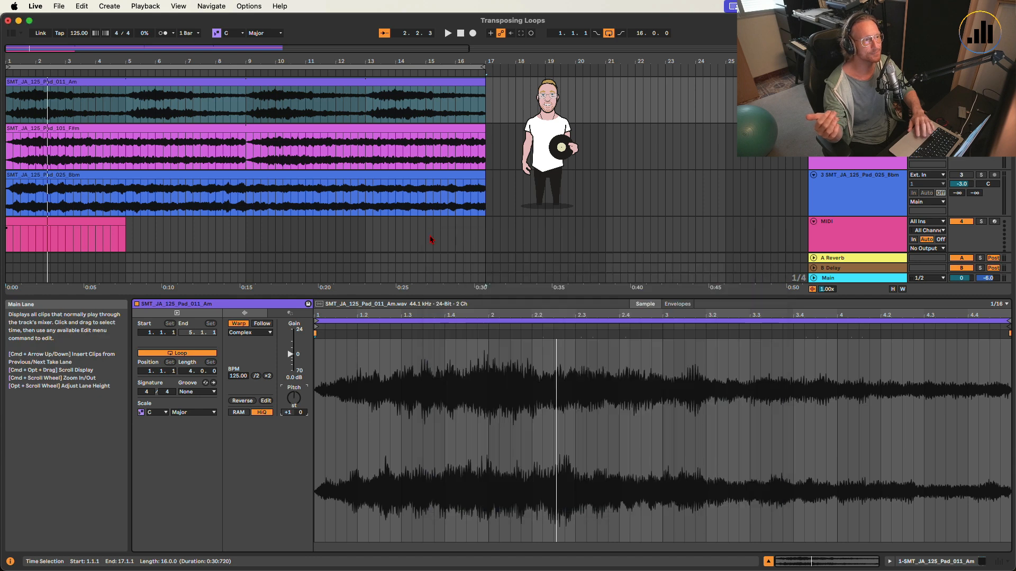
# Open the MIDI clip's notes and set its scale to Major
pyautogui.click(110, 231)
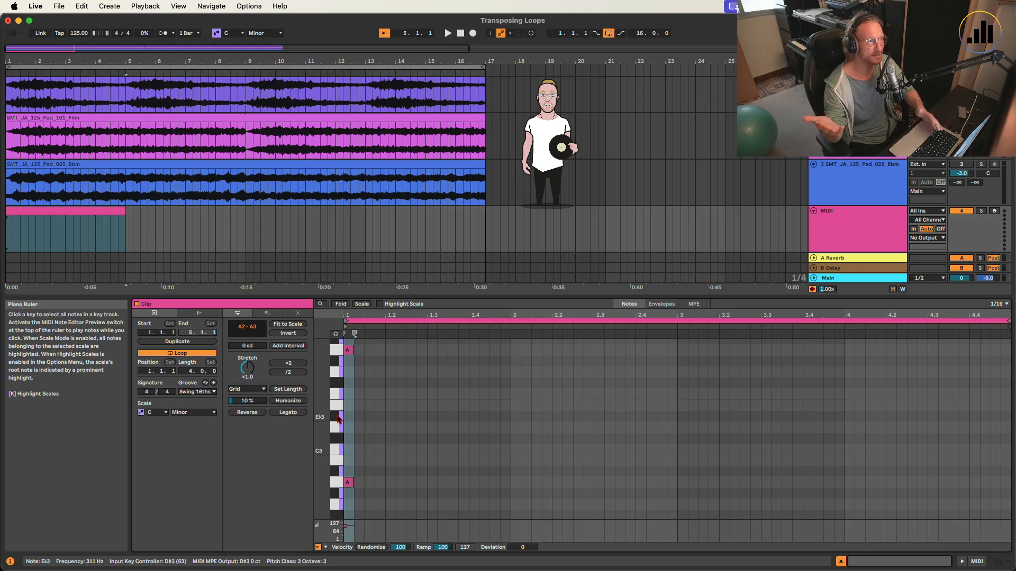
pyautogui.click(194, 412)
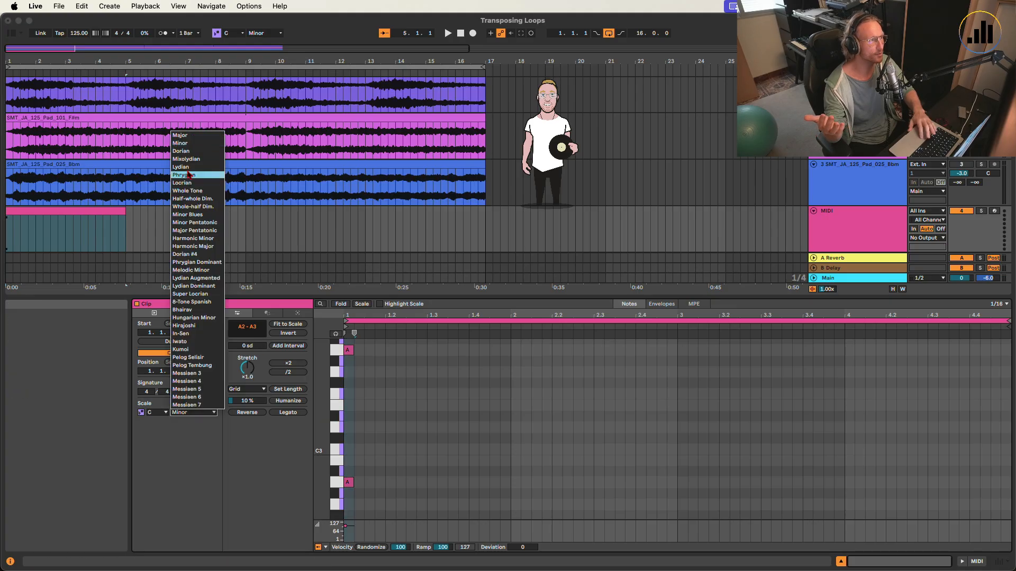
pyautogui.click(189, 137)
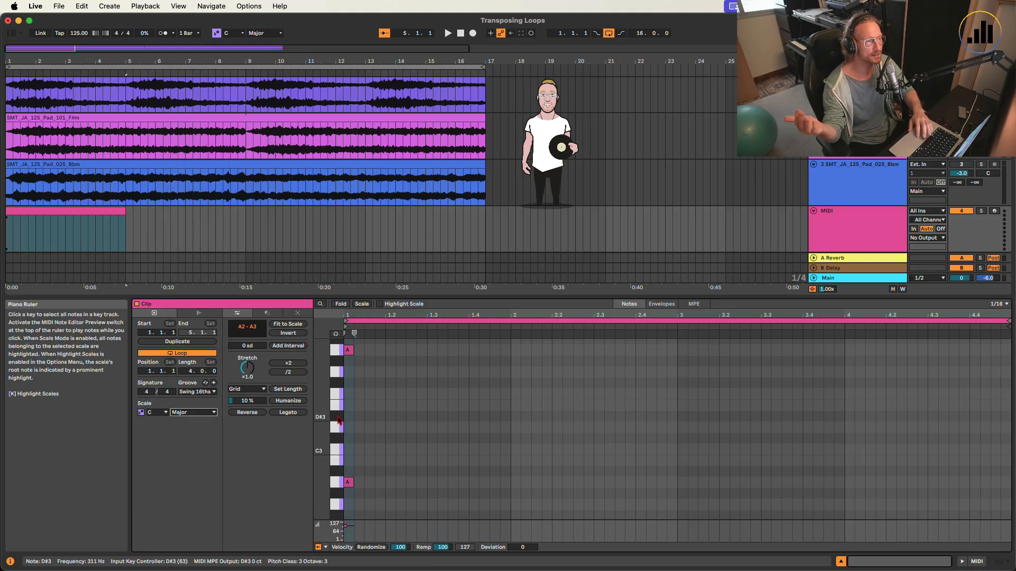